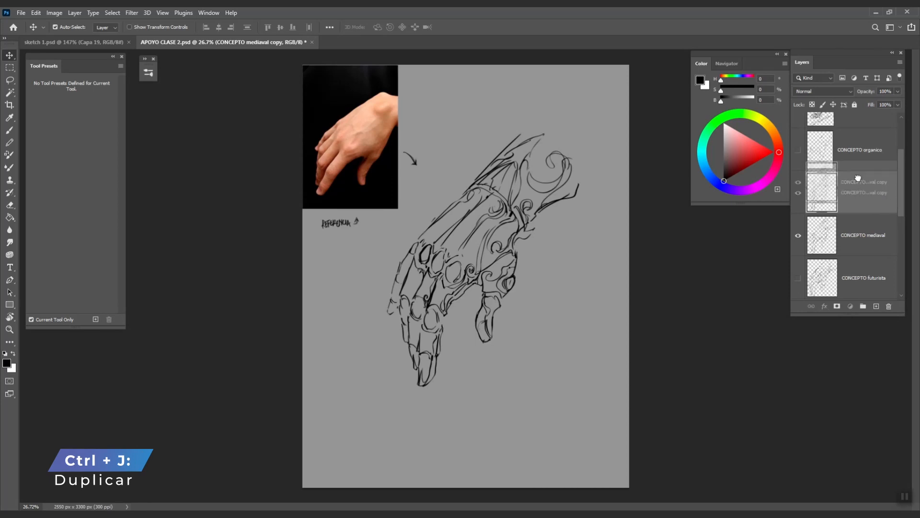
- Move the medieval copy above the organic concept and duplicate the CONCEPTO organico layer
{"action": "key", "text": "ctrl+["}
{"action": "key", "text": "ctrl+["}
{"action": "left_click_drag", "start_coordinate": [852, 220], "coordinate": [859, 154]}
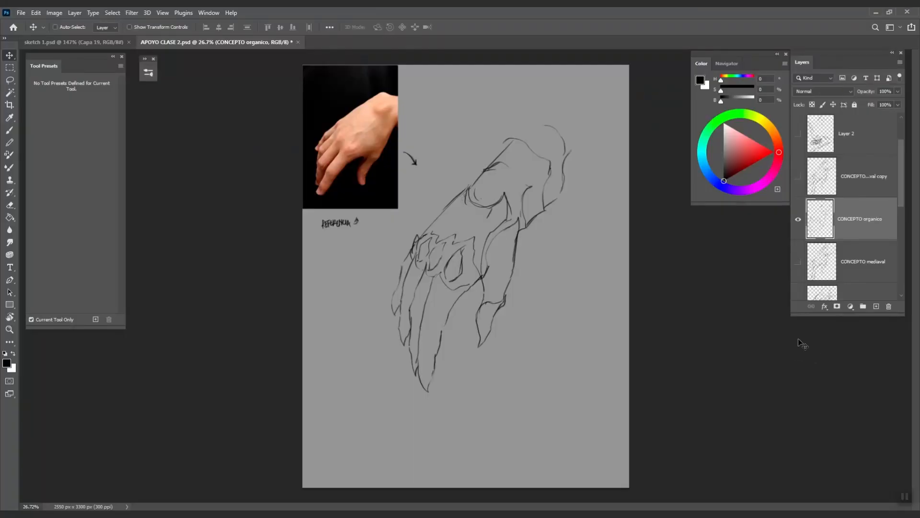
{"action": "key", "text": "ctrl+j"}
{"action": "left_click_drag", "start_coordinate": [846, 225], "coordinate": [848, 215]}
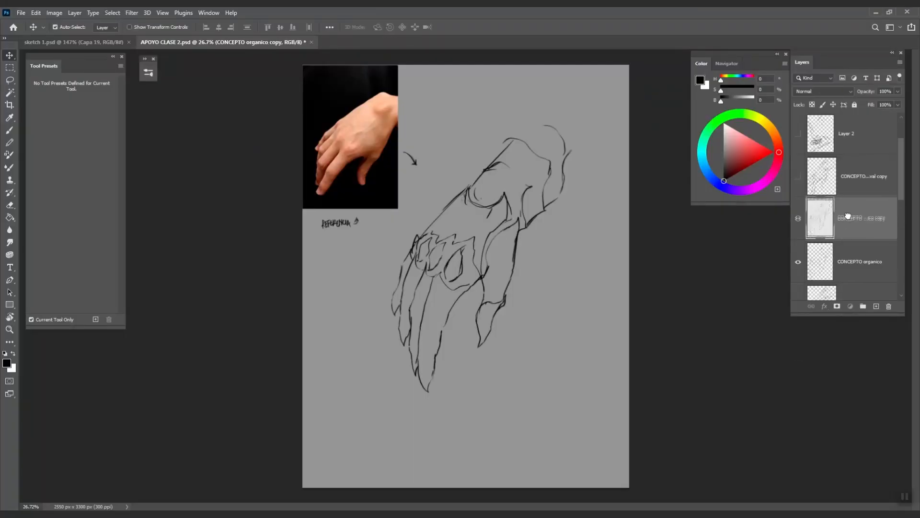
- Hide both organic layers, then show and select the CONCEPTO futurista layer
{"action": "left_click", "coordinate": [798, 218]}
{"action": "mouse_move", "coordinate": [900, 192]}
{"action": "left_mouse_down"}
{"action": "mouse_move", "coordinate": [900, 216]}
{"action": "mouse_move", "coordinate": [899, 208]}
{"action": "left_mouse_up"}
{"action": "left_click", "coordinate": [798, 196]}
{"action": "left_click", "coordinate": [798, 283]}
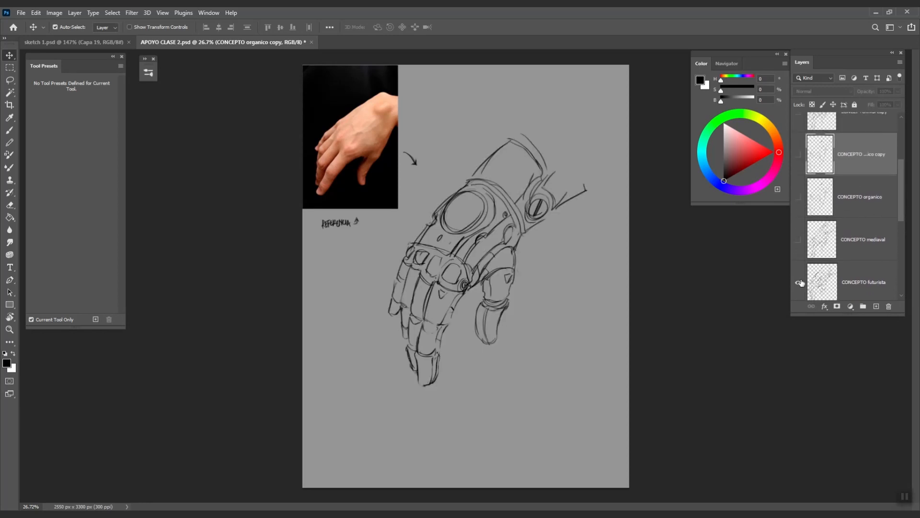
{"action": "left_click", "coordinate": [841, 281]}
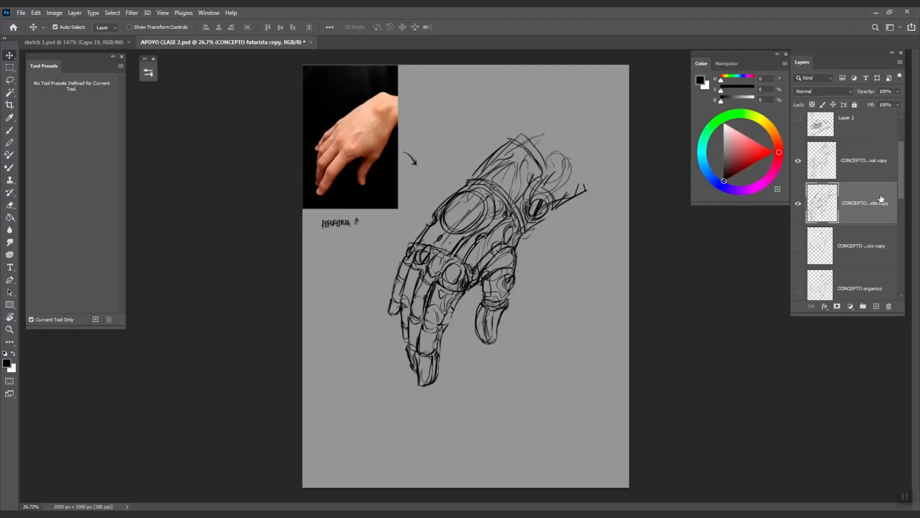
- Select the organic, futuristic and medieval copies together and scale them down into small hands
{"action": "left_click", "coordinate": [798, 245]}
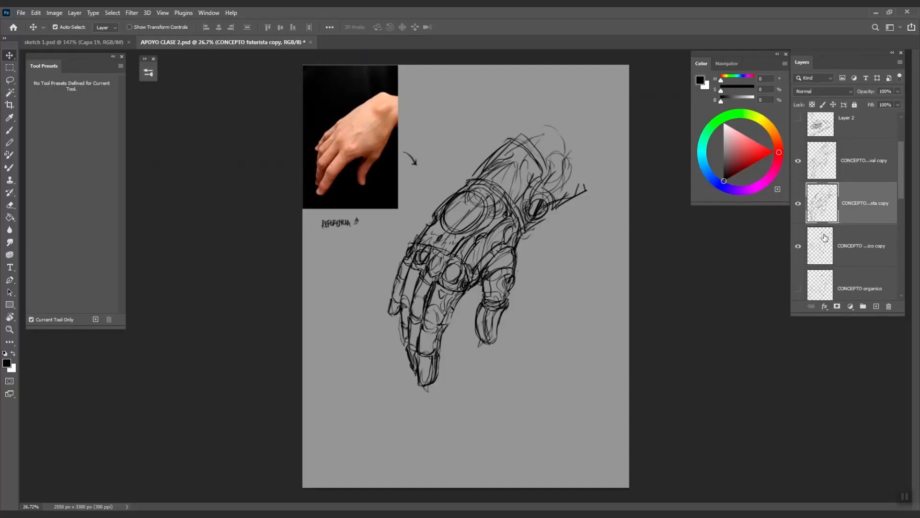
{"action": "left_click", "coordinate": [870, 239], "text": "ctrl"}
{"action": "left_click", "coordinate": [869, 166], "text": "ctrl"}
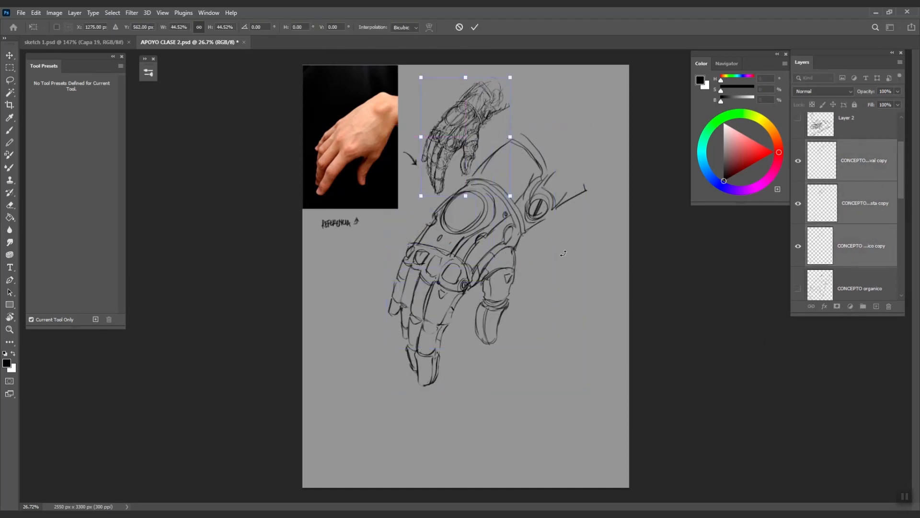
{"action": "key", "text": "Return"}
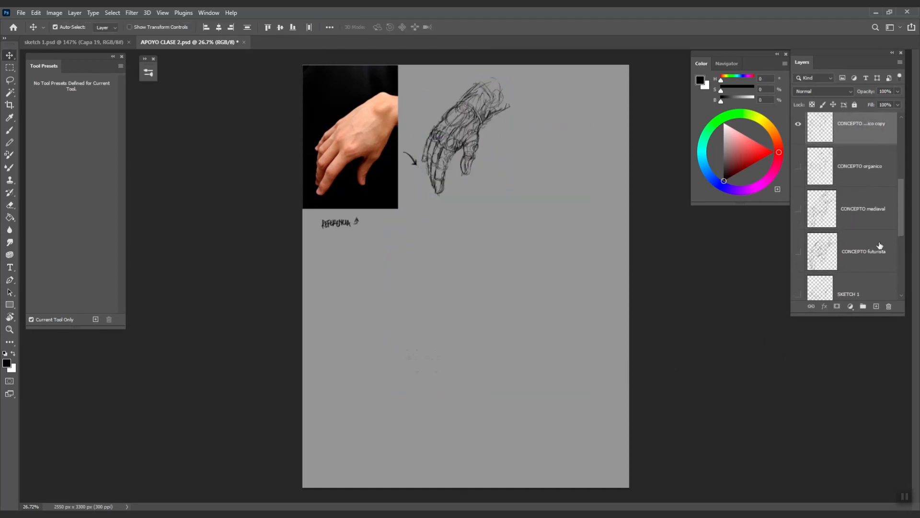
{"action": "scroll", "coordinate": [524, 187], "scroll_direction": "up", "scroll_amount": 3}
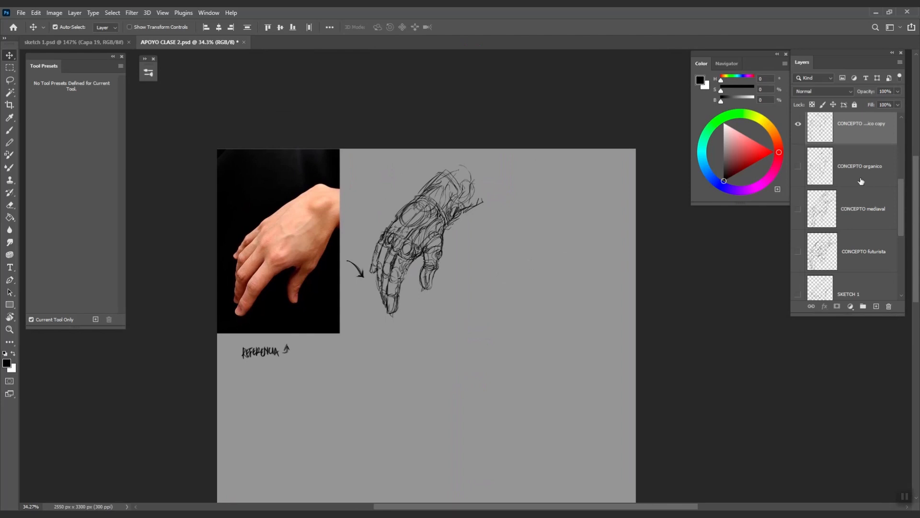
- Transform the futuristic copy to slide its small hand to the right
{"action": "left_click", "coordinate": [862, 181]}
{"action": "left_click_drag", "start_coordinate": [903, 174], "coordinate": [907, 149]}
{"action": "left_click", "coordinate": [866, 192]}
{"action": "key", "text": "ctrl+t"}
{"action": "mouse_move", "coordinate": [429, 242]}
{"action": "left_mouse_down"}
{"action": "mouse_move", "coordinate": [559, 242]}
{"action": "mouse_move", "coordinate": [514, 242]}
{"action": "left_mouse_up"}
{"action": "key", "text": "Return"}
- Slide the medieval copy's small hand further right, past the futuristic one
{"action": "left_click", "coordinate": [867, 152]}
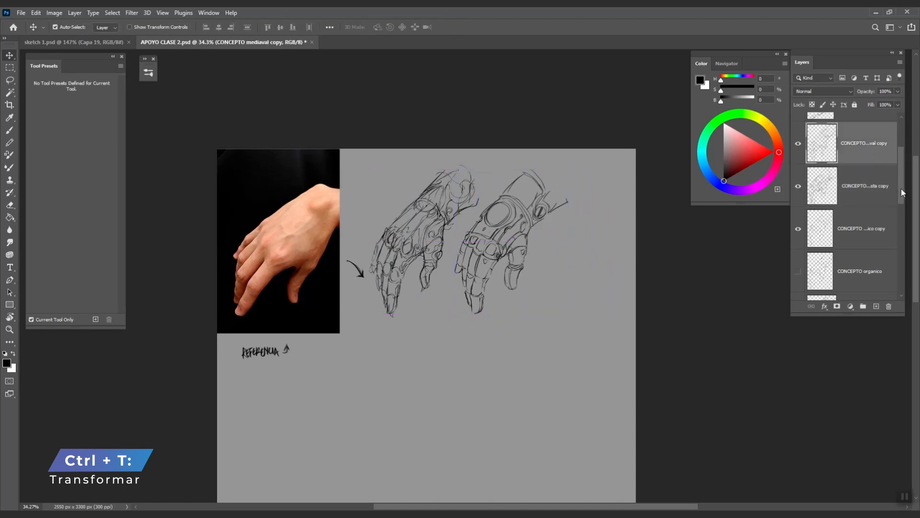
{"action": "left_click_drag", "start_coordinate": [901, 192], "coordinate": [899, 172]}
{"action": "key", "text": "ctrl+t"}
{"action": "left_click_drag", "start_coordinate": [417, 250], "coordinate": [582, 250]}
{"action": "key", "text": "Return"}
- Merge the three concept copies into one layer and shift the row slightly left and down
{"action": "left_click_drag", "start_coordinate": [901, 188], "coordinate": [898, 208]}
{"action": "left_click", "coordinate": [856, 217], "text": "shift"}
{"action": "left_click_drag", "start_coordinate": [899, 174], "coordinate": [902, 156]}
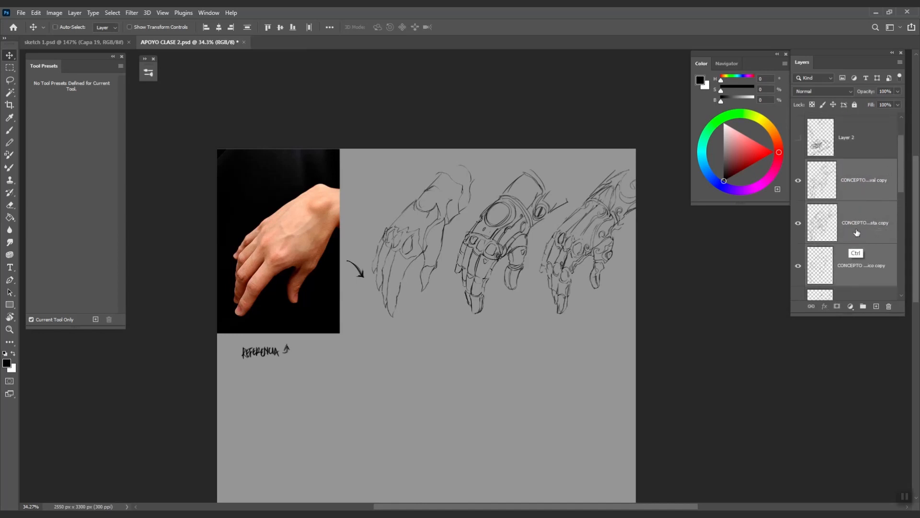
{"action": "key", "text": "ctrl+e"}
{"action": "mouse_move", "coordinate": [564, 282]}
{"action": "left_mouse_down"}
{"action": "mouse_move", "coordinate": [544, 277]}
{"action": "mouse_move", "coordinate": [574, 270]}
{"action": "left_mouse_up"}
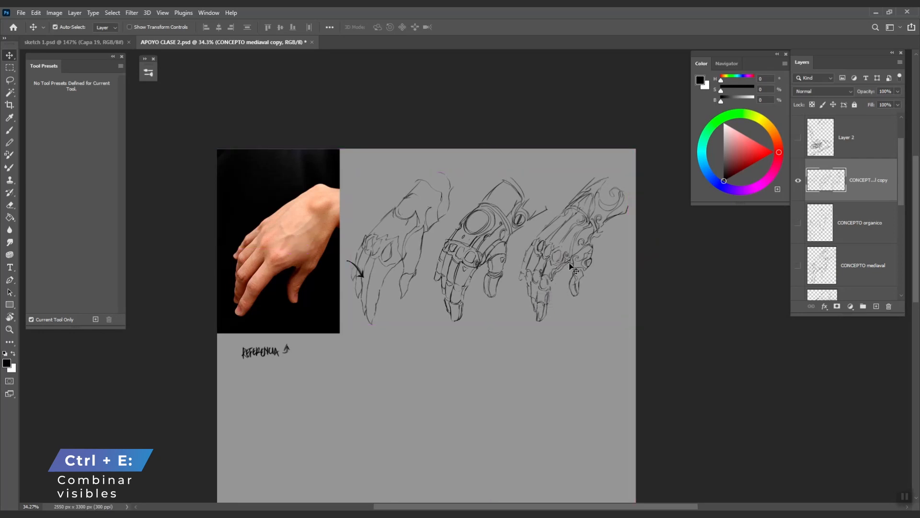
{"action": "left_click", "coordinate": [372, 282], "text": "ctrl"}
- Lasso the curved arrow on the TEXTO layer and drag it up toward the first hand sketch
{"action": "key", "text": "e"}
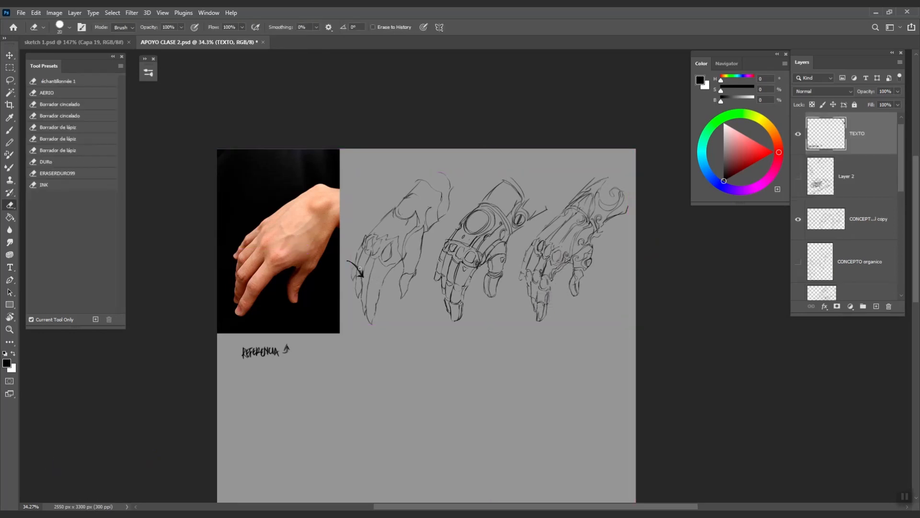
{"action": "key", "text": "l"}
{"action": "mouse_move", "coordinate": [347, 246]}
{"action": "left_mouse_down"}
{"action": "mouse_move", "coordinate": [343, 268]}
{"action": "mouse_move", "coordinate": [367, 253]}
{"action": "left_mouse_up"}
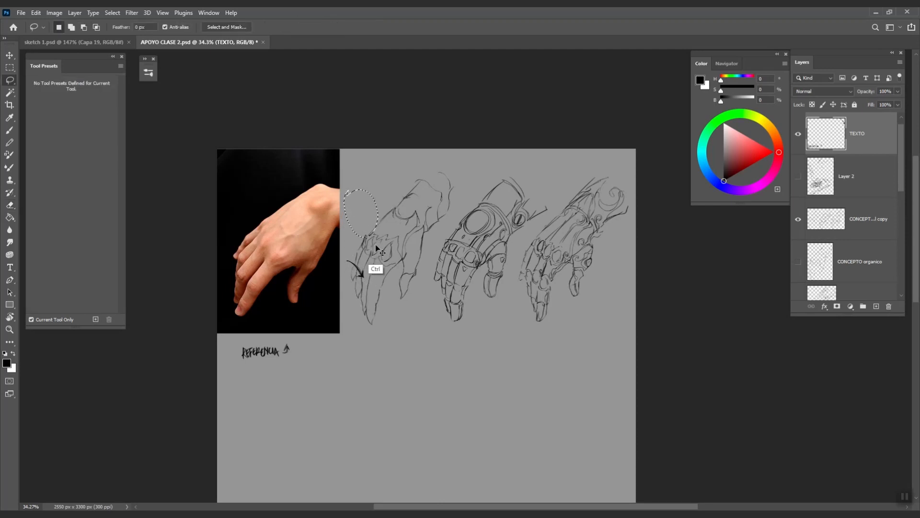
{"action": "mouse_move", "coordinate": [362, 278]}
{"action": "left_mouse_down"}
{"action": "mouse_move", "coordinate": [366, 201]}
{"action": "mouse_move", "coordinate": [362, 210]}
{"action": "left_mouse_up"}
{"action": "key", "text": "ctrl+d"}
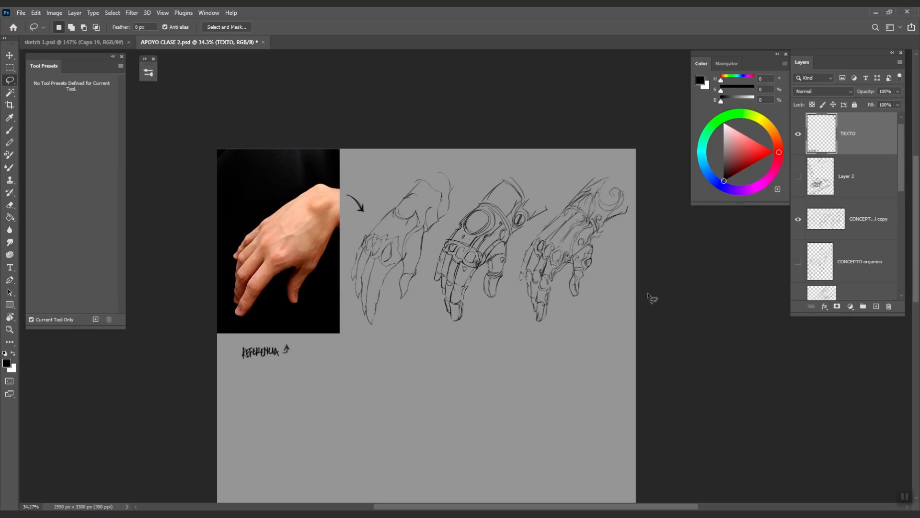
{"action": "mouse_move", "coordinate": [611, 162]}
{"action": "left_mouse_down"}
{"action": "mouse_move", "coordinate": [567, 187]}
{"action": "mouse_move", "coordinate": [518, 250]}
{"action": "mouse_move", "coordinate": [516, 312]}
{"action": "mouse_move", "coordinate": [612, 300]}
{"action": "mouse_move", "coordinate": [636, 172]}
{"action": "left_mouse_up"}
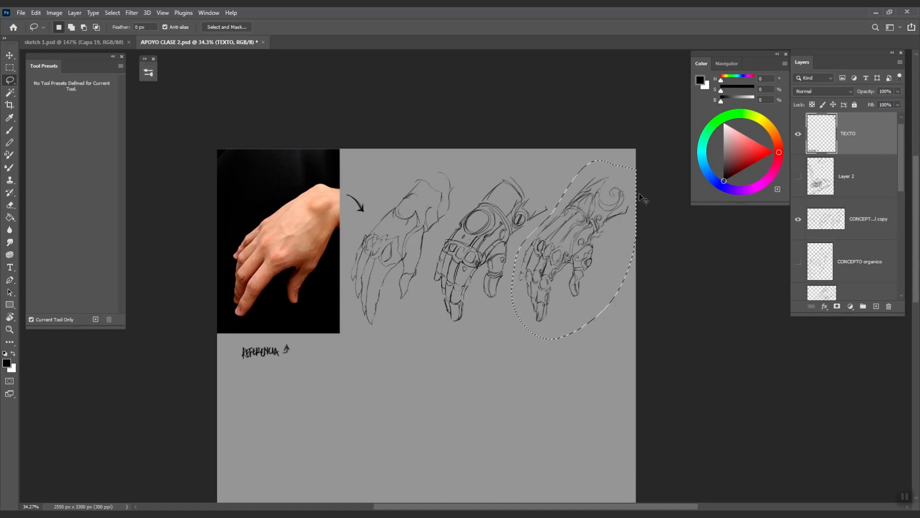
{"action": "key", "text": "ctrl+d"}
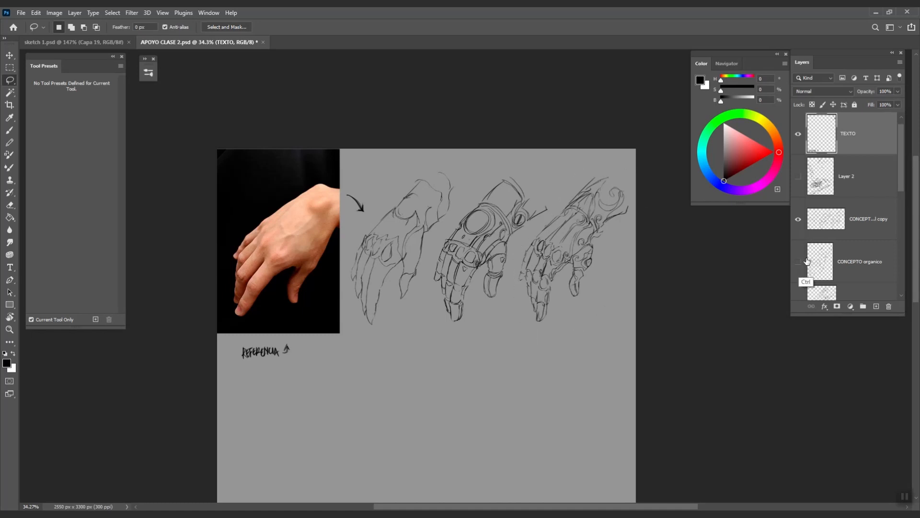
{"action": "key", "text": "b"}
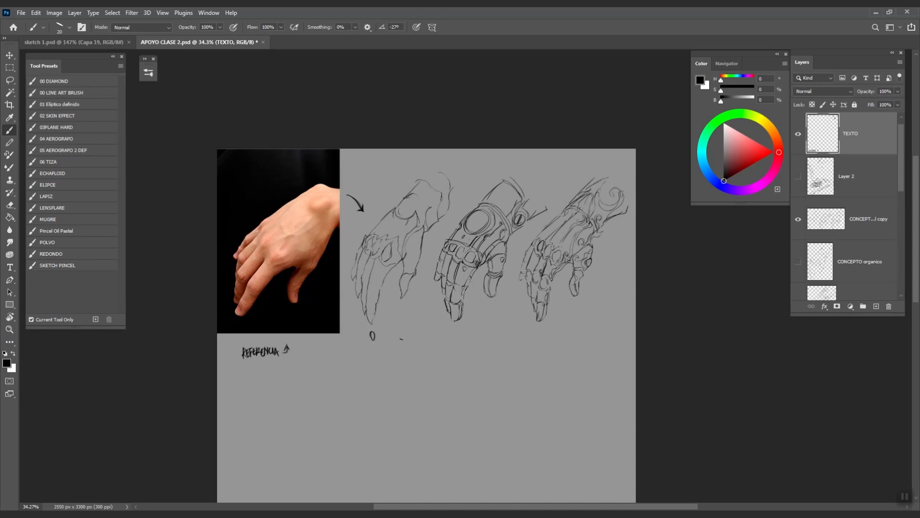
- Brush-letter ORGANICO under the first hand and FUTURISTA under the second
{"action": "left_click_drag", "start_coordinate": [369, 330], "coordinate": [387, 337]}
{"action": "left_click_drag", "start_coordinate": [388, 333], "coordinate": [394, 334]}
{"action": "mouse_move", "coordinate": [399, 328]}
{"action": "left_mouse_down"}
{"action": "mouse_move", "coordinate": [448, 335]}
{"action": "mouse_move", "coordinate": [463, 326]}
{"action": "left_mouse_up"}
{"action": "left_click_drag", "start_coordinate": [460, 327], "coordinate": [461, 335]}
{"action": "mouse_move", "coordinate": [462, 328]}
{"action": "left_mouse_down"}
{"action": "mouse_move", "coordinate": [476, 334]}
{"action": "mouse_move", "coordinate": [485, 323]}
{"action": "left_mouse_up"}
{"action": "left_click_drag", "start_coordinate": [483, 322], "coordinate": [483, 332]}
{"action": "left_click_drag", "start_coordinate": [485, 330], "coordinate": [487, 322]}
{"action": "left_click_drag", "start_coordinate": [489, 326], "coordinate": [491, 326]}
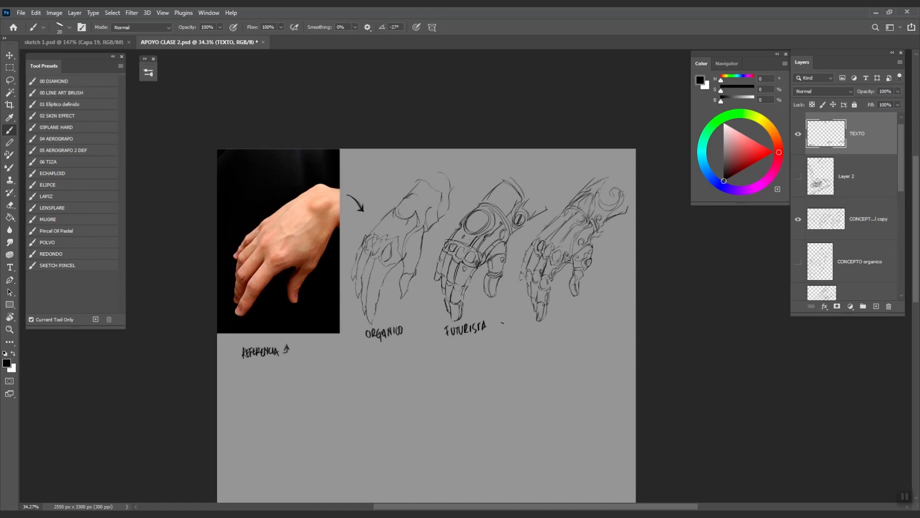
- Brush-letter MEDIAVAL under the third hand sketch
{"action": "left_click_drag", "start_coordinate": [552, 320], "coordinate": [560, 327]}
{"action": "mouse_move", "coordinate": [560, 319]}
{"action": "left_mouse_down"}
{"action": "mouse_move", "coordinate": [571, 324]}
{"action": "mouse_move", "coordinate": [584, 316]}
{"action": "left_mouse_up"}
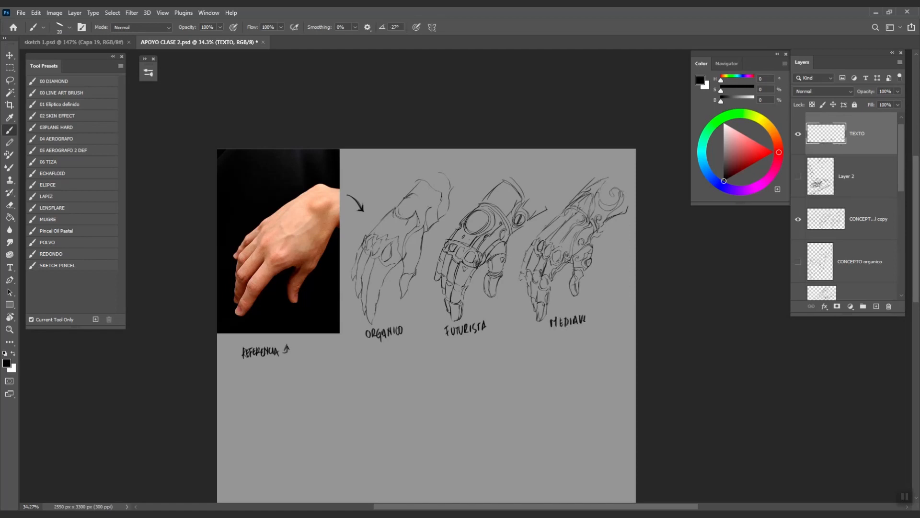
{"action": "scroll", "coordinate": [651, 313], "scroll_direction": "down", "scroll_amount": 3}
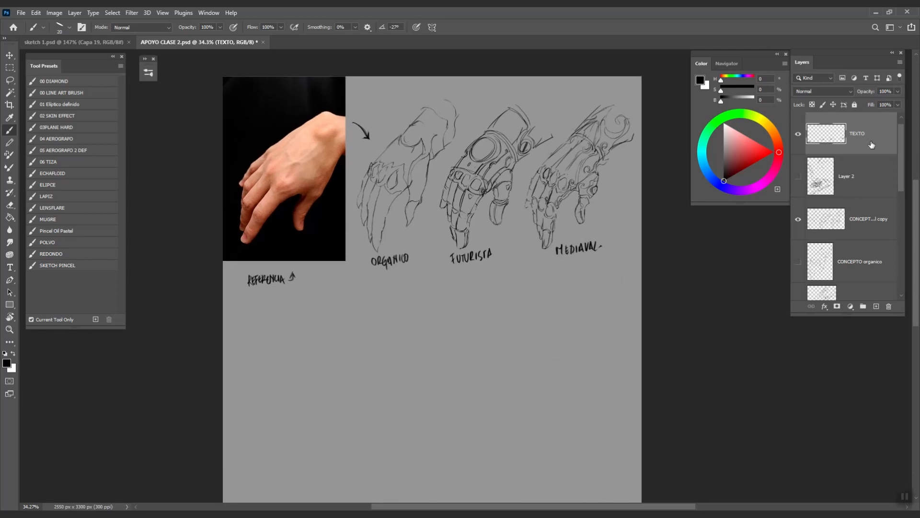
{"action": "mouse_move", "coordinate": [901, 182]}
{"action": "left_mouse_down"}
{"action": "mouse_move", "coordinate": [904, 235]}
{"action": "mouse_move", "coordinate": [904, 223]}
{"action": "left_mouse_up"}
- Show the CONCEPTO mediaval layer and move the large gauntlet sketch down below the labelled hands
{"action": "left_click", "coordinate": [798, 191]}
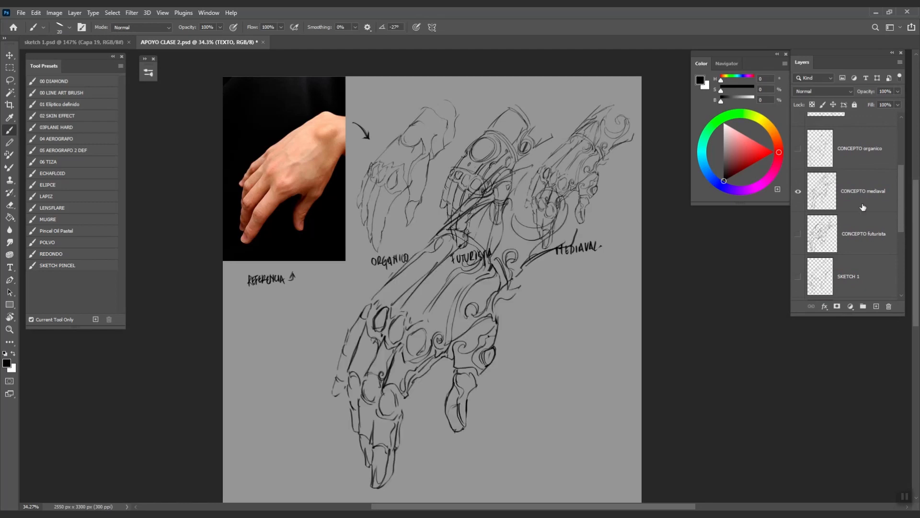
{"action": "left_click", "coordinate": [863, 204]}
{"action": "left_click_drag", "start_coordinate": [577, 355], "coordinate": [579, 263]}
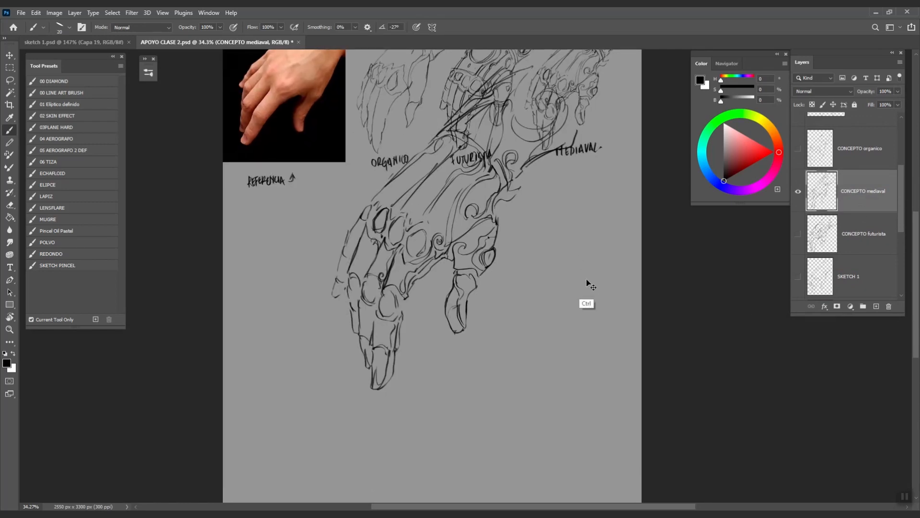
{"action": "key", "text": "ctrl+t"}
{"action": "mouse_move", "coordinate": [489, 265]}
{"action": "left_mouse_down"}
{"action": "mouse_move", "coordinate": [487, 412]}
{"action": "mouse_move", "coordinate": [483, 371]}
{"action": "left_mouse_up"}
{"action": "left_click_drag", "start_coordinate": [551, 338], "coordinate": [562, 282]}
{"action": "left_click_drag", "start_coordinate": [487, 310], "coordinate": [509, 283]}
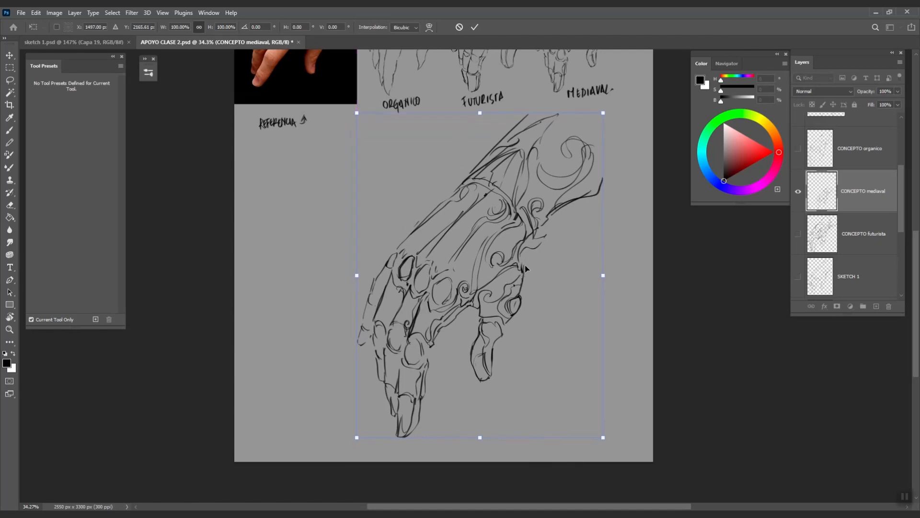
{"action": "key", "text": "b"}
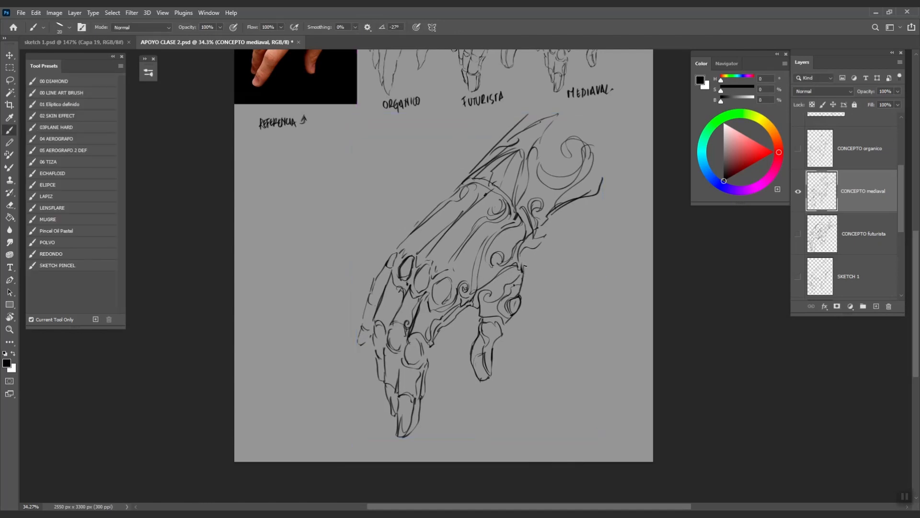
{"action": "left_click_drag", "start_coordinate": [596, 350], "coordinate": [569, 375]}
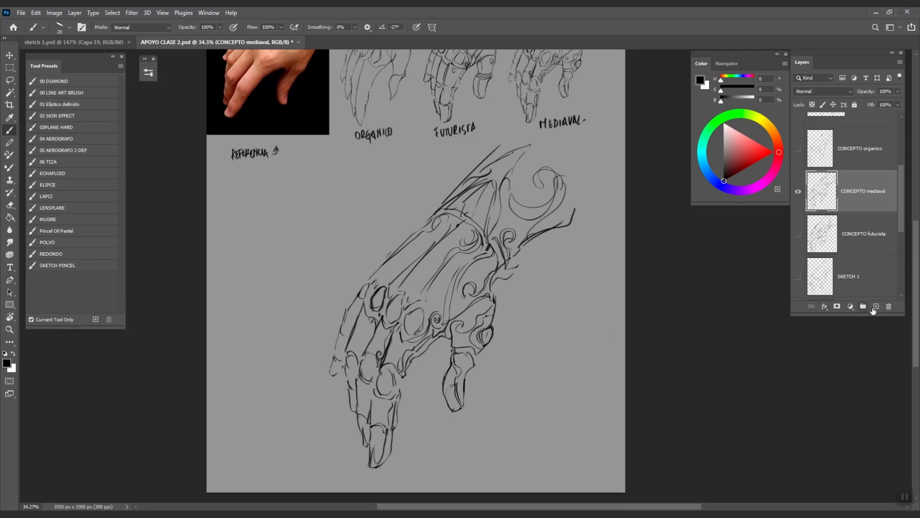
{"action": "left_click", "coordinate": [875, 307]}
- Rename the new empty layer to 'mediaval lineart'
{"action": "double_click", "coordinate": [861, 192]}
{"action": "type", "text": "mediaval lineart"}
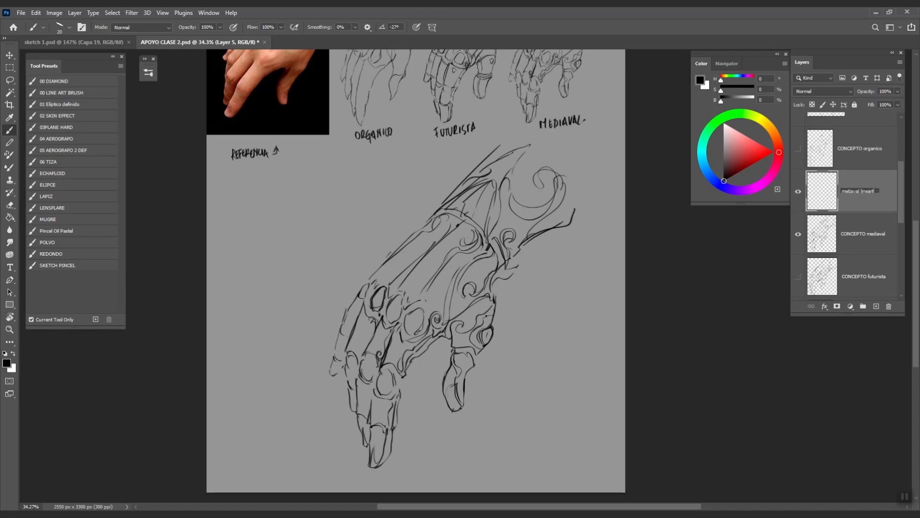
{"action": "key", "text": "Return"}
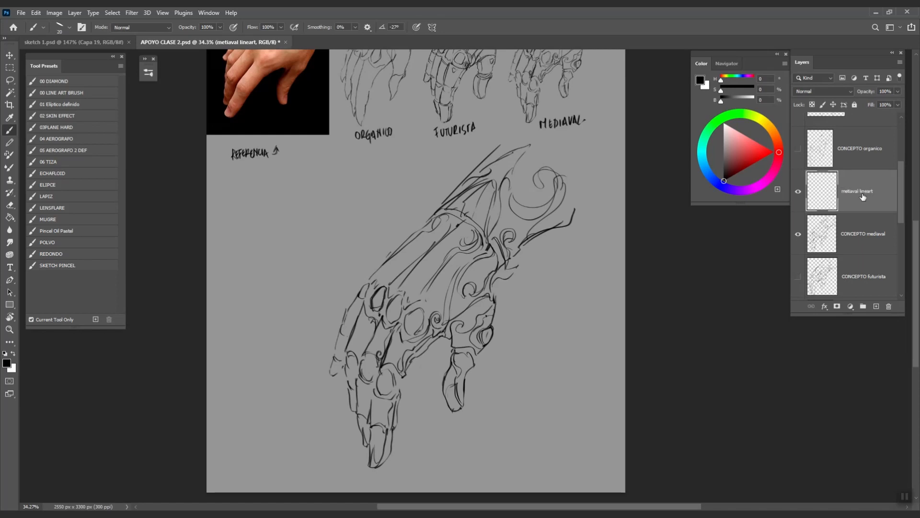
- Set the CONCEPTO mediaval layer's opacity to 15% and centre the gauntlet sketch in view
{"action": "left_click", "coordinate": [863, 242]}
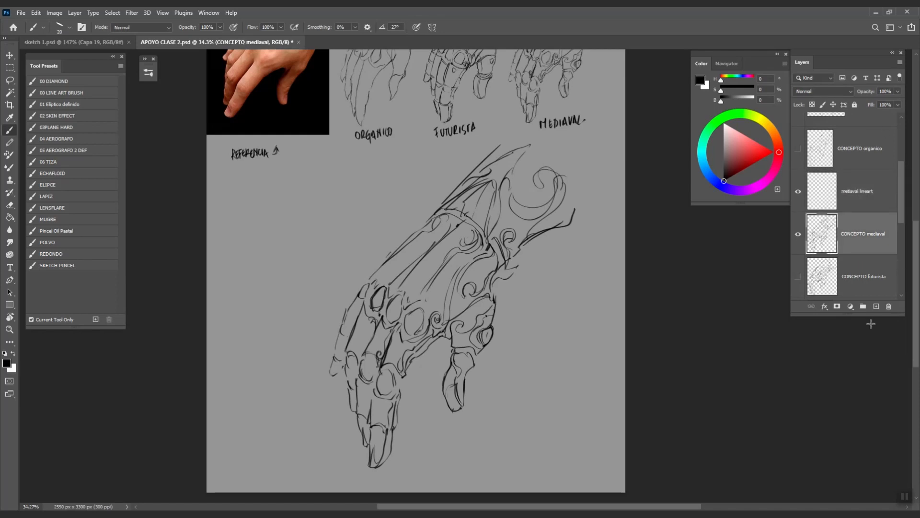
{"action": "left_click", "coordinate": [897, 104]}
{"action": "left_click_drag", "start_coordinate": [863, 100], "coordinate": [862, 103]}
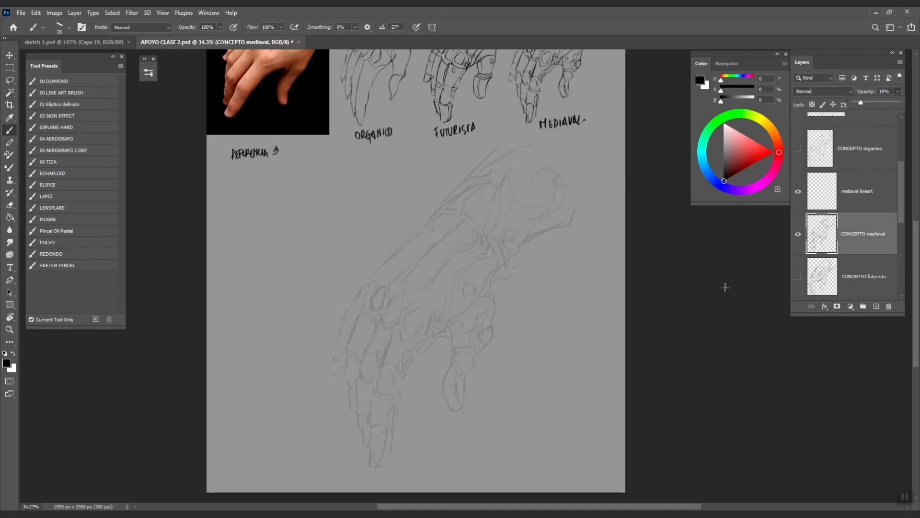
{"action": "left_click_drag", "start_coordinate": [498, 330], "coordinate": [523, 300]}
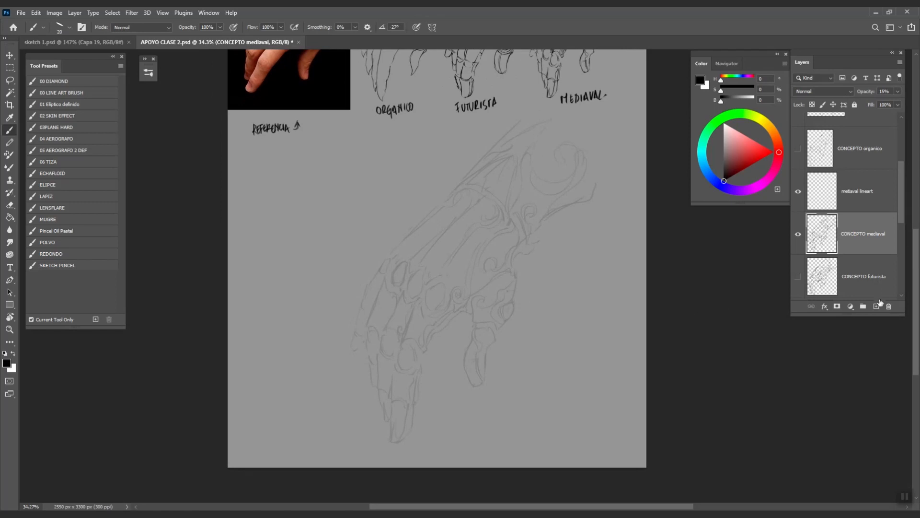
{"action": "left_click", "coordinate": [856, 201]}
- Ink the finger plate's top edge, small curl, inner line and right edge in black
{"action": "scroll", "coordinate": [505, 335], "scroll_direction": "up", "scroll_amount": 3}
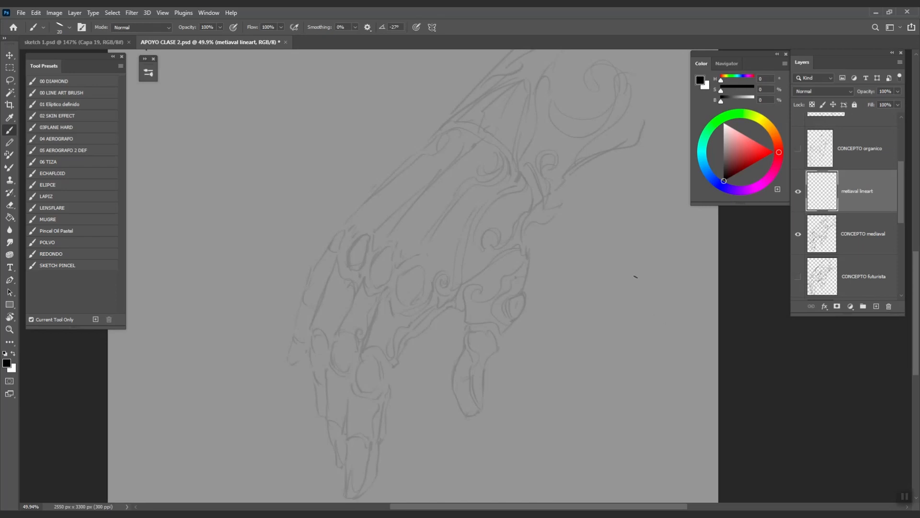
{"action": "scroll", "coordinate": [602, 321], "scroll_direction": "down", "scroll_amount": 1}
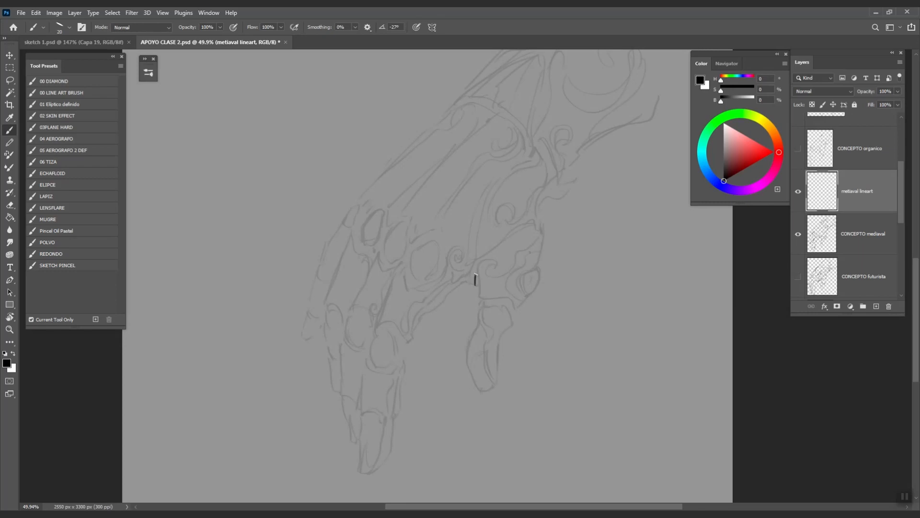
{"action": "left_click_drag", "start_coordinate": [485, 255], "coordinate": [536, 222]}
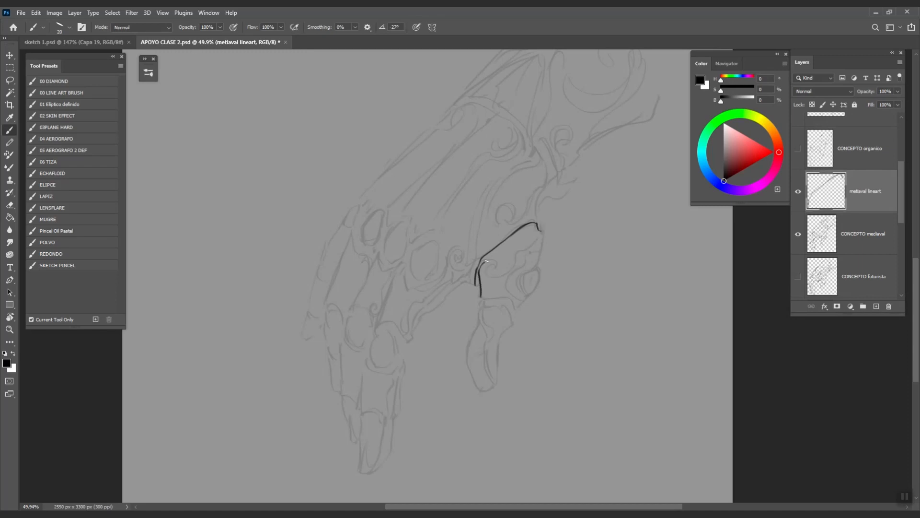
{"action": "left_click_drag", "start_coordinate": [491, 271], "coordinate": [495, 271]}
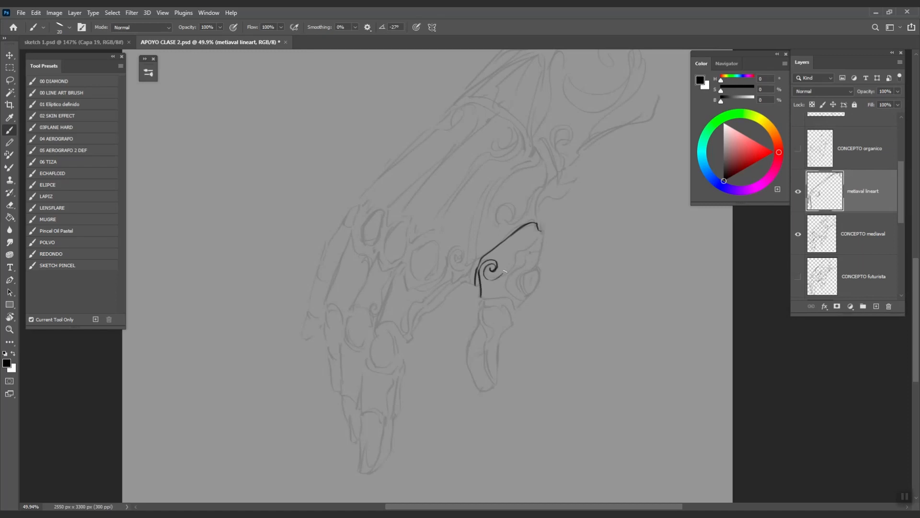
{"action": "left_click", "coordinate": [489, 281], "text": "ctrl"}
{"action": "left_click_drag", "start_coordinate": [536, 284], "coordinate": [520, 302]}
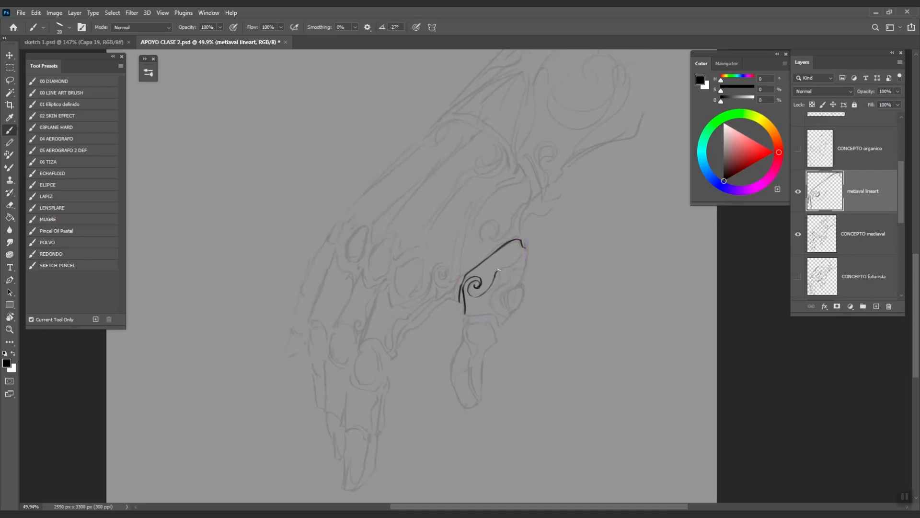
{"action": "left_click_drag", "start_coordinate": [509, 267], "coordinate": [493, 285]}
{"action": "left_click_drag", "start_coordinate": [529, 263], "coordinate": [501, 281]}
- Undo the last stroke, ink a short line below the curve, and set brush opacity to 10%
{"action": "key", "text": "ctrl+z"}
{"action": "left_click_drag", "start_coordinate": [492, 298], "coordinate": [488, 314]}
{"action": "mouse_move", "coordinate": [546, 327]}
{"action": "left_mouse_down"}
{"action": "mouse_move", "coordinate": [538, 349]}
{"action": "mouse_move", "coordinate": [551, 275]}
{"action": "mouse_move", "coordinate": [526, 272]}
{"action": "left_mouse_up"}
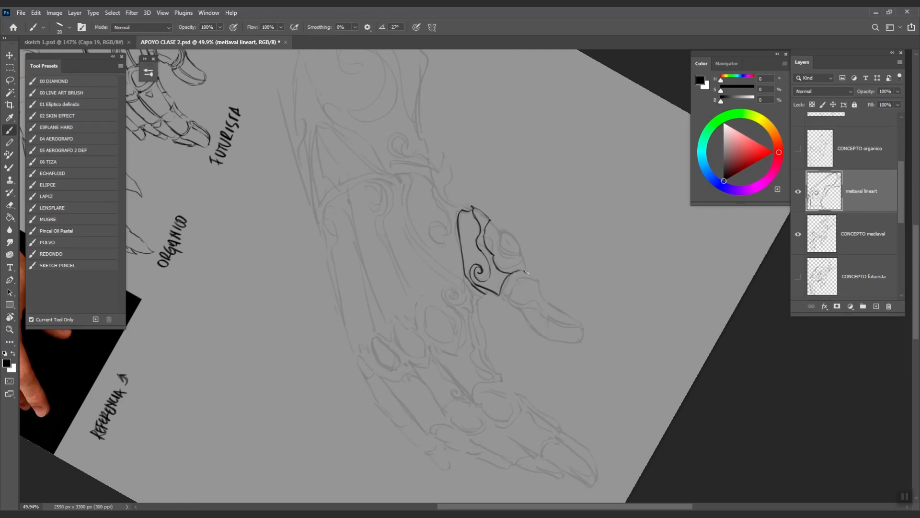
{"action": "key", "text": "1"}
{"action": "key", "text": "Escape"}
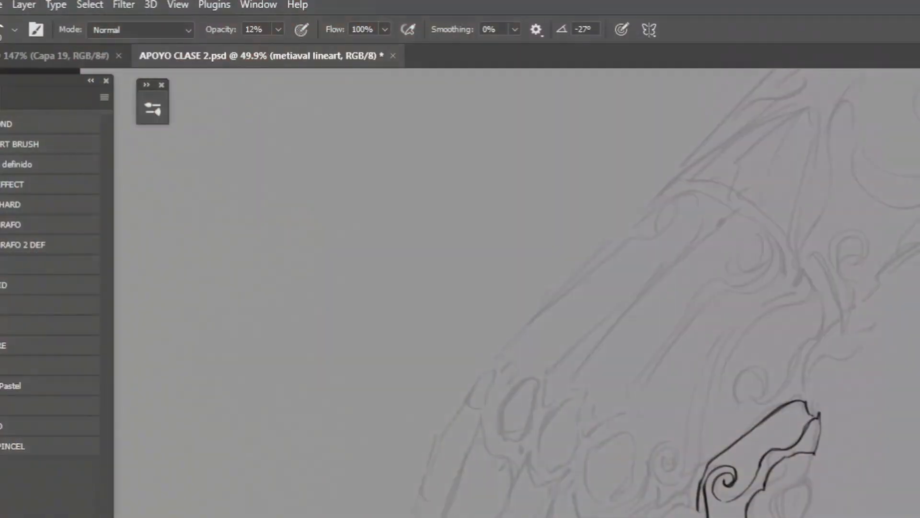
- Reset the brush opacity to 100%
{"action": "key", "text": "3"}
{"action": "key", "text": "5"}
{"action": "key", "text": "5"}
{"action": "key", "text": "7"}
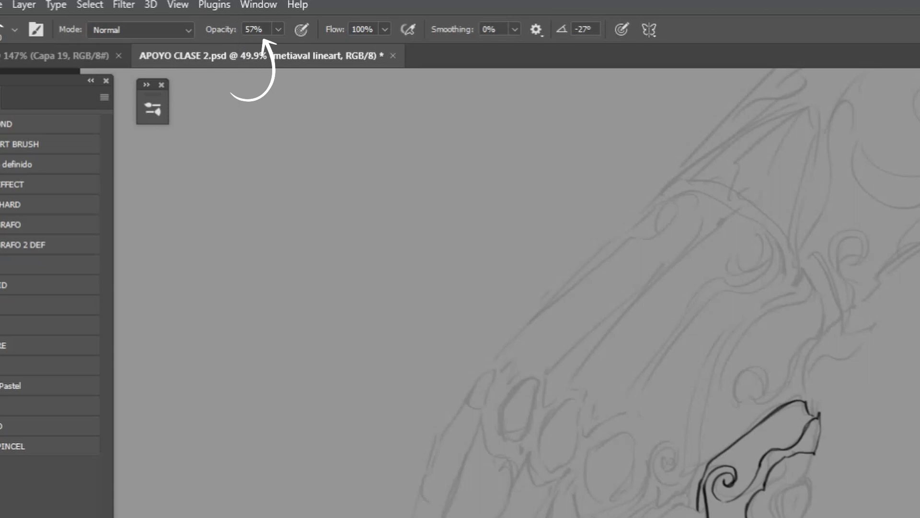
{"action": "key", "text": "0"}
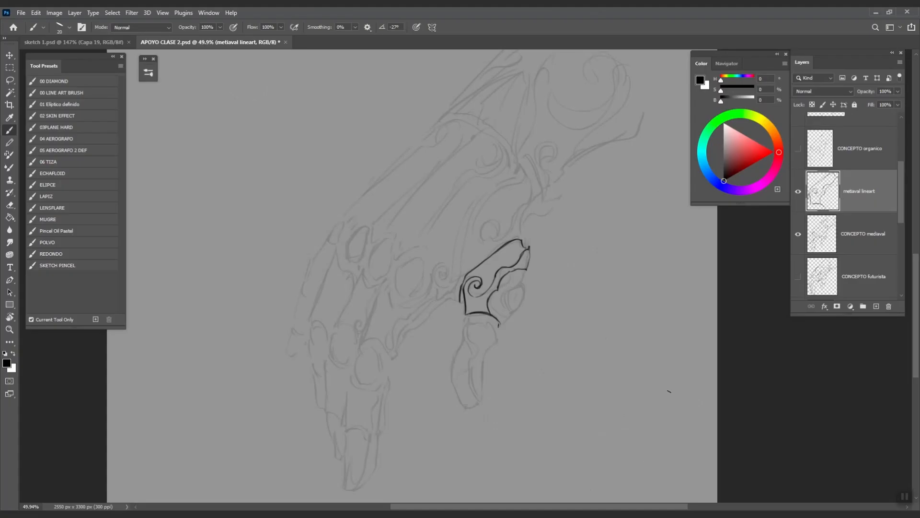
- Draw and undo a test stroke, then ink the plate outline from its top-right corner
{"action": "mouse_move", "coordinate": [575, 257]}
{"action": "left_mouse_down"}
{"action": "mouse_move", "coordinate": [550, 312]}
{"action": "mouse_move", "coordinate": [682, 303]}
{"action": "left_mouse_up"}
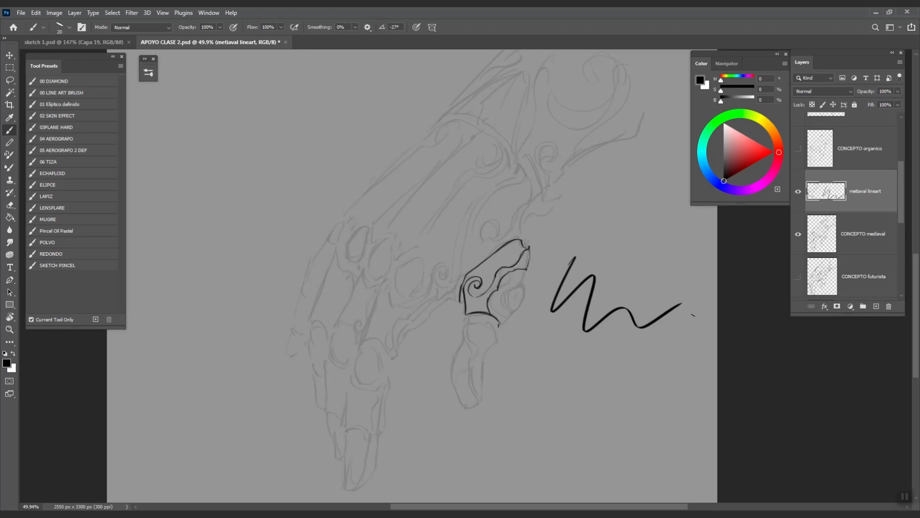
{"action": "key", "text": "ctrl+z"}
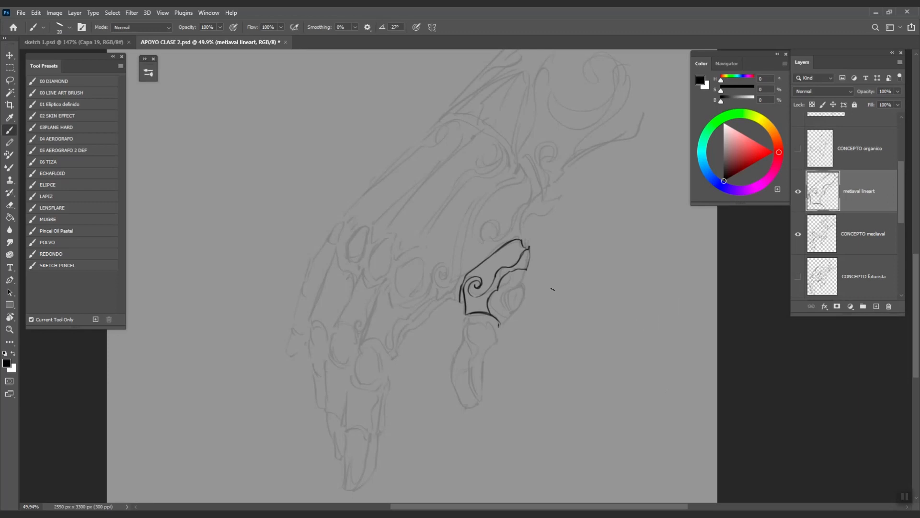
{"action": "scroll", "coordinate": [523, 287], "scroll_direction": "up", "scroll_amount": 2}
{"action": "left_click_drag", "start_coordinate": [533, 229], "coordinate": [516, 259]}
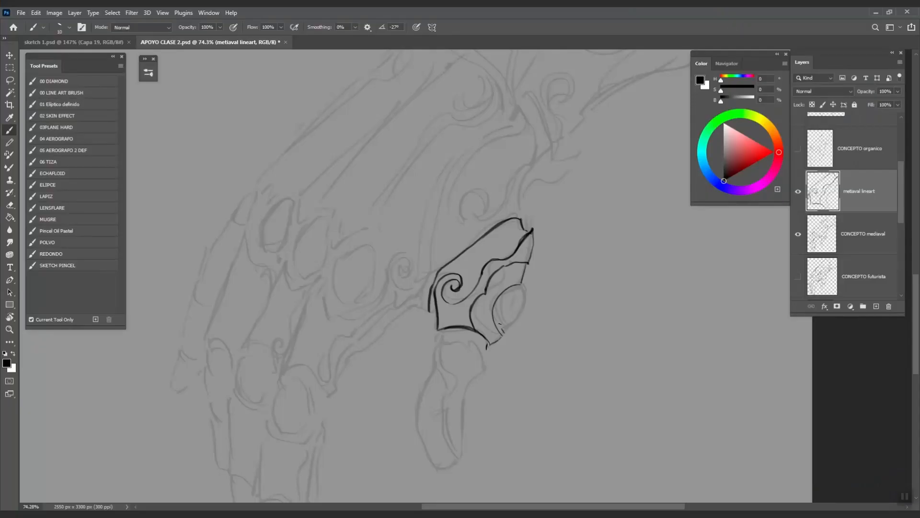
- Ink the finger plate's inner circle, thicken its right edge, and mark the top-right corner
{"action": "left_click_drag", "start_coordinate": [500, 324], "coordinate": [521, 290]}
{"action": "key", "text": "ctrl+z"}
{"action": "mouse_move", "coordinate": [523, 302]}
{"action": "left_mouse_down"}
{"action": "mouse_move", "coordinate": [506, 329]}
{"action": "mouse_move", "coordinate": [547, 314]}
{"action": "left_mouse_up"}
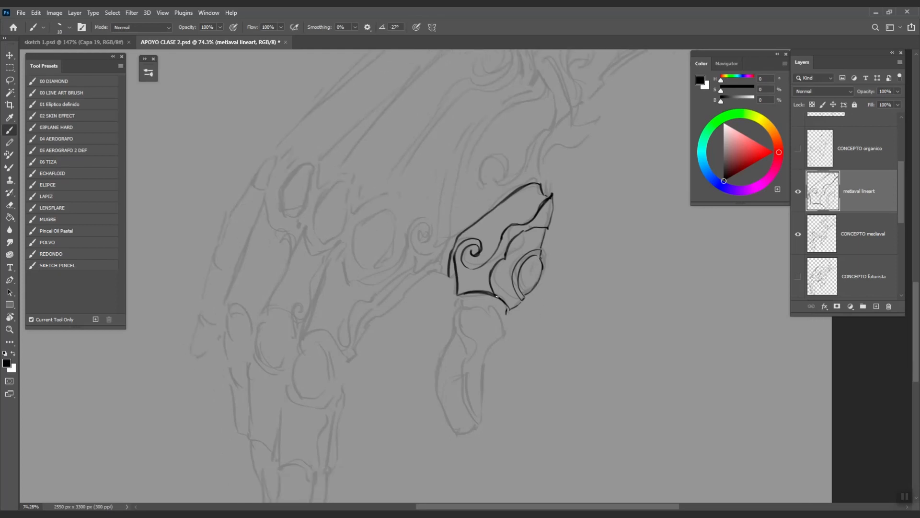
{"action": "mouse_move", "coordinate": [506, 259]}
{"action": "left_mouse_down"}
{"action": "mouse_move", "coordinate": [522, 231]}
{"action": "mouse_move", "coordinate": [551, 221]}
{"action": "mouse_move", "coordinate": [553, 203]}
{"action": "left_mouse_up"}
{"action": "mouse_move", "coordinate": [542, 201]}
{"action": "left_mouse_down"}
{"action": "mouse_move", "coordinate": [533, 211]}
{"action": "mouse_move", "coordinate": [550, 198]}
{"action": "left_mouse_up"}
- Ink the band's lower line, the oval's edge, and the plate's right, left and upper edges
{"action": "key", "text": "r"}
{"action": "mouse_move", "coordinate": [540, 386]}
{"action": "left_mouse_down"}
{"action": "mouse_move", "coordinate": [595, 340]}
{"action": "mouse_move", "coordinate": [607, 301]}
{"action": "mouse_move", "coordinate": [503, 267]}
{"action": "mouse_move", "coordinate": [518, 262]}
{"action": "mouse_move", "coordinate": [496, 266]}
{"action": "mouse_move", "coordinate": [519, 262]}
{"action": "mouse_move", "coordinate": [483, 296]}
{"action": "mouse_move", "coordinate": [499, 272]}
{"action": "mouse_move", "coordinate": [520, 266]}
{"action": "left_mouse_up"}
{"action": "left_click_drag", "start_coordinate": [521, 266], "coordinate": [485, 286]}
{"action": "key", "text": "Escape"}
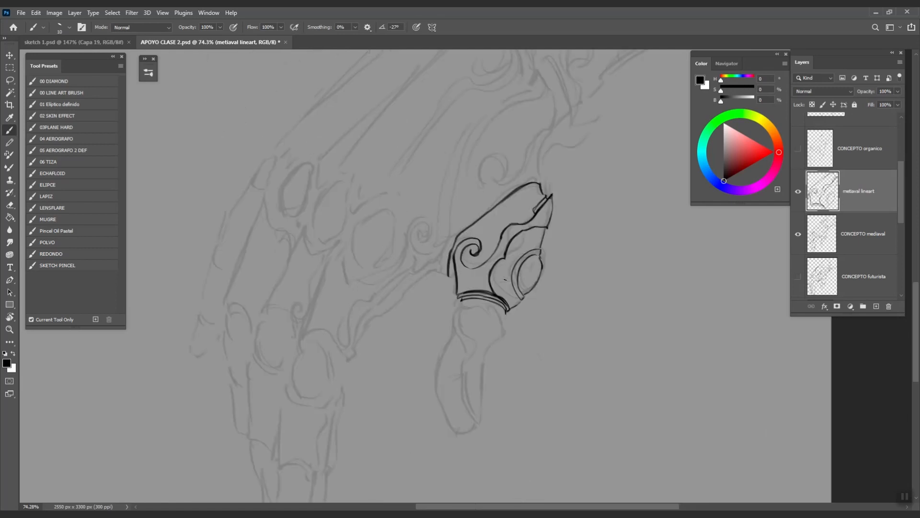
{"action": "key", "text": "ctrl+z"}
{"action": "left_click_drag", "start_coordinate": [543, 268], "coordinate": [526, 292]}
{"action": "key", "text": "ctrl+z"}
{"action": "key", "text": "ctrl+z"}
{"action": "left_click_drag", "start_coordinate": [540, 250], "coordinate": [547, 227]}
{"action": "left_click_drag", "start_coordinate": [457, 279], "coordinate": [452, 269]}
{"action": "left_click_drag", "start_coordinate": [468, 239], "coordinate": [543, 185]}
- Outline the next finger segment below the band up to its long contour
{"action": "left_click_drag", "start_coordinate": [494, 306], "coordinate": [506, 337]}
{"action": "mouse_move", "coordinate": [481, 420]}
{"action": "left_mouse_down"}
{"action": "mouse_move", "coordinate": [485, 358]}
{"action": "mouse_move", "coordinate": [504, 336]}
{"action": "left_mouse_up"}
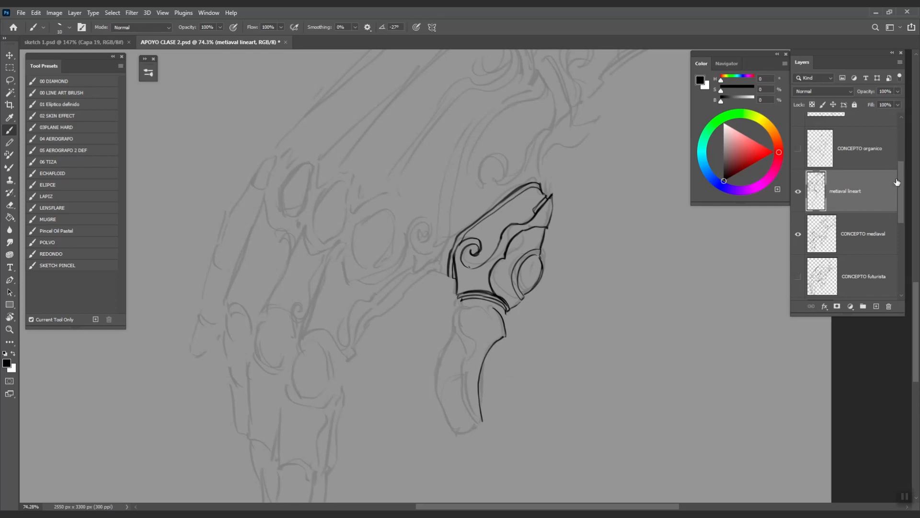
{"action": "left_click_drag", "start_coordinate": [509, 259], "coordinate": [479, 252]}
{"action": "left_click_drag", "start_coordinate": [460, 202], "coordinate": [480, 331]}
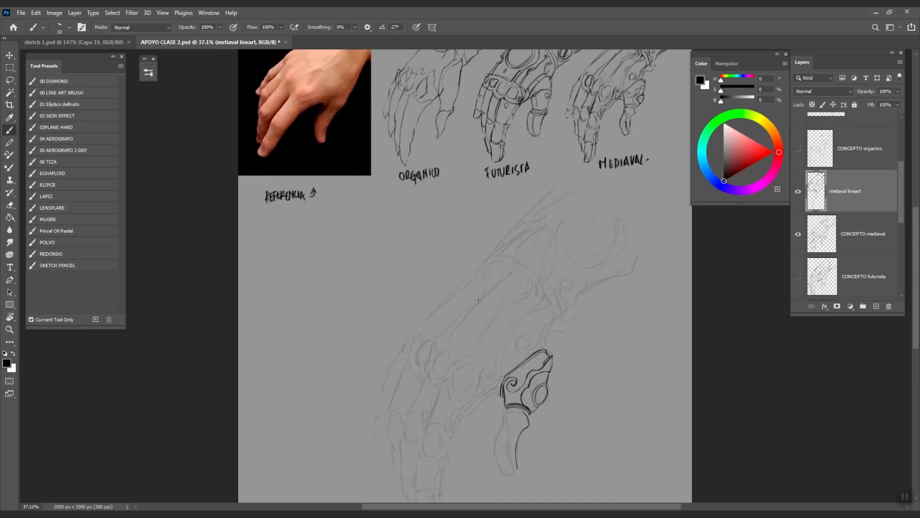
- Ink the middle finger segment's left contour, top edge, right edge and joint curve, trimming overshoots
{"action": "left_click_drag", "start_coordinate": [536, 365], "coordinate": [533, 258]}
{"action": "left_click_drag", "start_coordinate": [521, 350], "coordinate": [544, 350]}
{"action": "left_click_drag", "start_coordinate": [484, 270], "coordinate": [475, 307]}
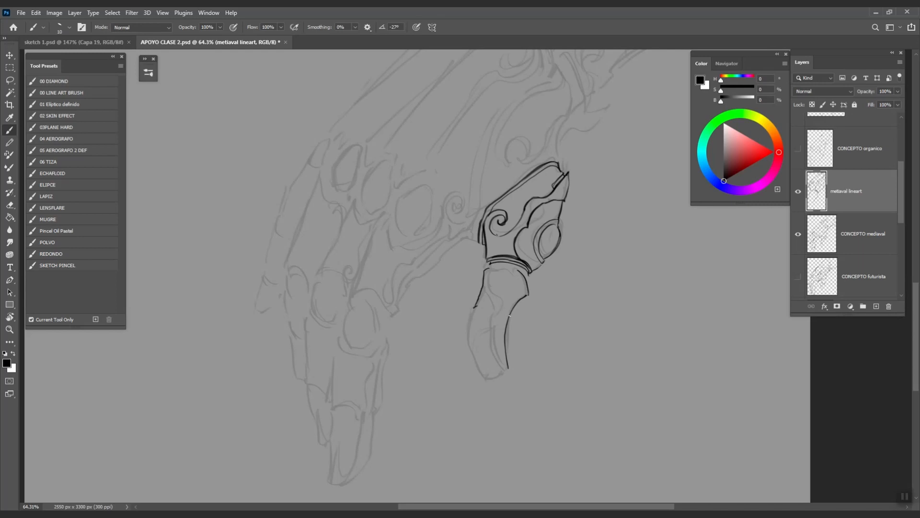
{"action": "left_click_drag", "start_coordinate": [492, 306], "coordinate": [474, 307]}
{"action": "key", "text": "e"}
{"action": "left_click_drag", "start_coordinate": [513, 316], "coordinate": [506, 314]}
{"action": "key", "text": "b"}
{"action": "left_click_drag", "start_coordinate": [520, 299], "coordinate": [511, 313]}
{"action": "key", "text": "r"}
{"action": "left_click_drag", "start_coordinate": [547, 374], "coordinate": [589, 254]}
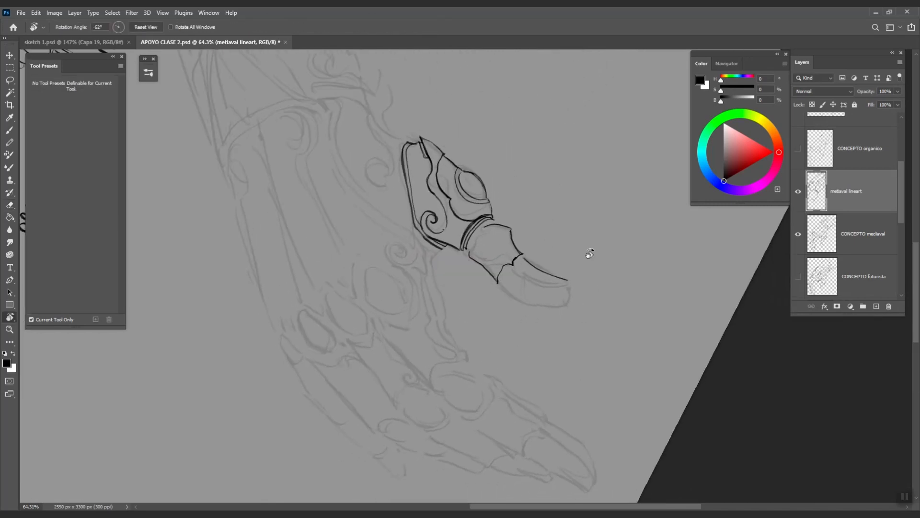
{"action": "left_click_drag", "start_coordinate": [523, 259], "coordinate": [502, 287]}
{"action": "key", "text": "Escape"}
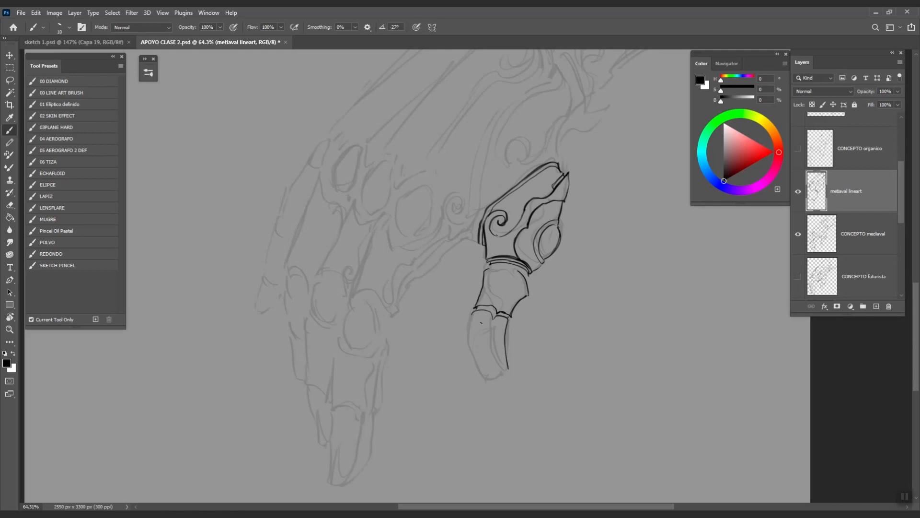
- Ink the fingertip's left and right edges and its top-right corner curve
{"action": "mouse_move", "coordinate": [469, 317]}
{"action": "left_mouse_down"}
{"action": "mouse_move", "coordinate": [478, 369]}
{"action": "mouse_move", "coordinate": [492, 382]}
{"action": "left_mouse_up"}
{"action": "key", "text": "ctrl+z"}
{"action": "key", "text": "ctrl+z"}
{"action": "left_click_drag", "start_coordinate": [466, 347], "coordinate": [493, 382]}
{"action": "key", "text": "ctrl+z"}
{"action": "key", "text": "ctrl+z"}
{"action": "key", "text": "r"}
{"action": "mouse_move", "coordinate": [547, 407]}
{"action": "left_mouse_down"}
{"action": "mouse_move", "coordinate": [561, 398]}
{"action": "mouse_move", "coordinate": [577, 165]}
{"action": "mouse_move", "coordinate": [583, 269]}
{"action": "left_mouse_up"}
{"action": "key", "text": "b"}
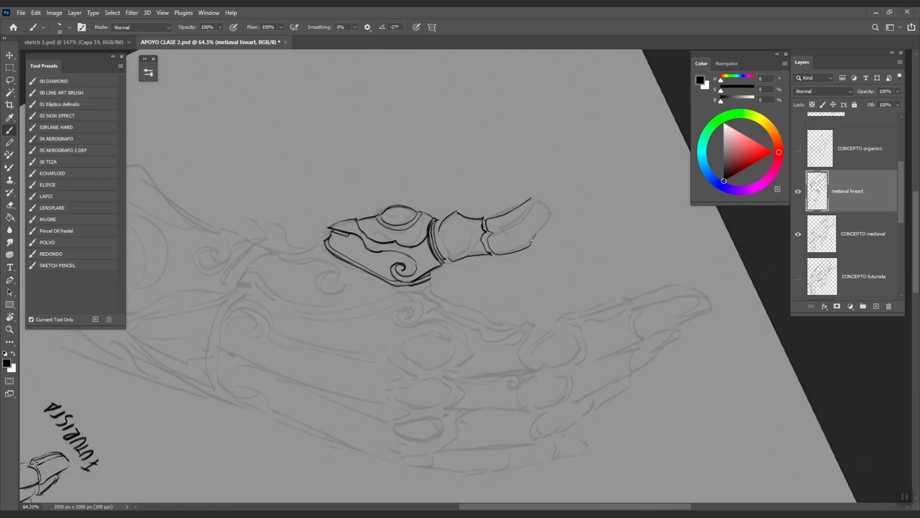
{"action": "left_click_drag", "start_coordinate": [550, 215], "coordinate": [527, 246]}
{"action": "mouse_move", "coordinate": [536, 197]}
{"action": "left_mouse_down"}
{"action": "mouse_move", "coordinate": [551, 211]}
{"action": "mouse_move", "coordinate": [532, 209]}
{"action": "left_mouse_up"}
{"action": "key", "text": "Escape"}
- Draw and reinforce the claw's inner edge line
{"action": "mouse_move", "coordinate": [505, 373]}
{"action": "left_mouse_down"}
{"action": "mouse_move", "coordinate": [493, 356]}
{"action": "mouse_move", "coordinate": [493, 323]}
{"action": "left_mouse_up"}
{"action": "key", "text": "ctrl+z"}
{"action": "left_click_drag", "start_coordinate": [506, 374], "coordinate": [494, 318]}
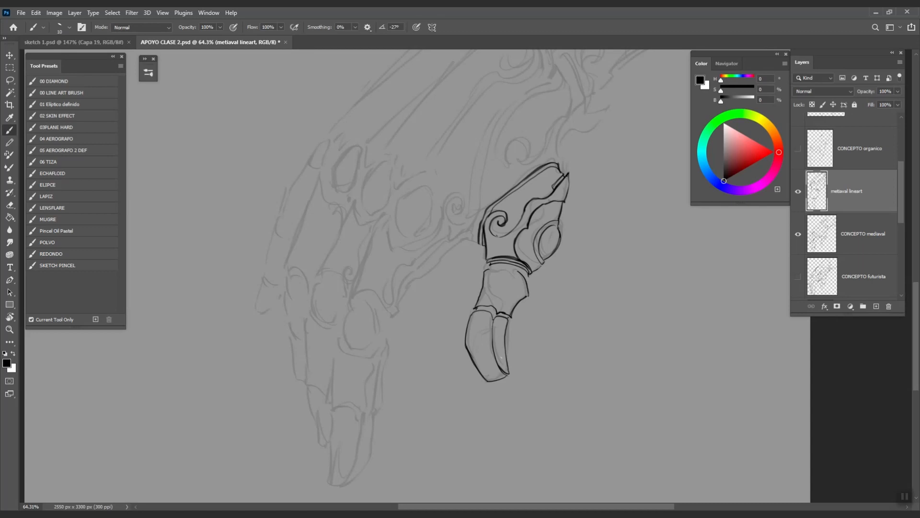
{"action": "left_click_drag", "start_coordinate": [505, 377], "coordinate": [491, 324]}
- Try parallel diagonal practice strokes beside the claw, then undo them
{"action": "mouse_move", "coordinate": [597, 318]}
{"action": "left_mouse_down"}
{"action": "mouse_move", "coordinate": [562, 343]}
{"action": "mouse_move", "coordinate": [615, 290]}
{"action": "left_mouse_up"}
{"action": "left_click_drag", "start_coordinate": [553, 354], "coordinate": [628, 281]}
{"action": "left_click_drag", "start_coordinate": [558, 364], "coordinate": [639, 278]}
{"action": "left_click_drag", "start_coordinate": [559, 369], "coordinate": [634, 282]}
{"action": "left_click_drag", "start_coordinate": [562, 366], "coordinate": [640, 281]}
{"action": "left_click_drag", "start_coordinate": [571, 366], "coordinate": [647, 280]}
{"action": "key", "text": "ctrl+z"}
{"action": "key", "text": "ctrl+z"}
{"action": "key", "text": "ctrl+z"}
{"action": "key", "text": "ctrl+z"}
{"action": "key", "text": "ctrl+z"}
{"action": "key", "text": "ctrl+z"}
{"action": "key", "text": "ctrl+z"}
{"action": "key", "text": "ctrl+z"}
- Thicken the lower segment's outline and add a spiral curl and an inner curved line
{"action": "left_click_drag", "start_coordinate": [525, 336], "coordinate": [577, 321]}
{"action": "scroll", "coordinate": [504, 318], "scroll_direction": "up", "scroll_amount": 3}
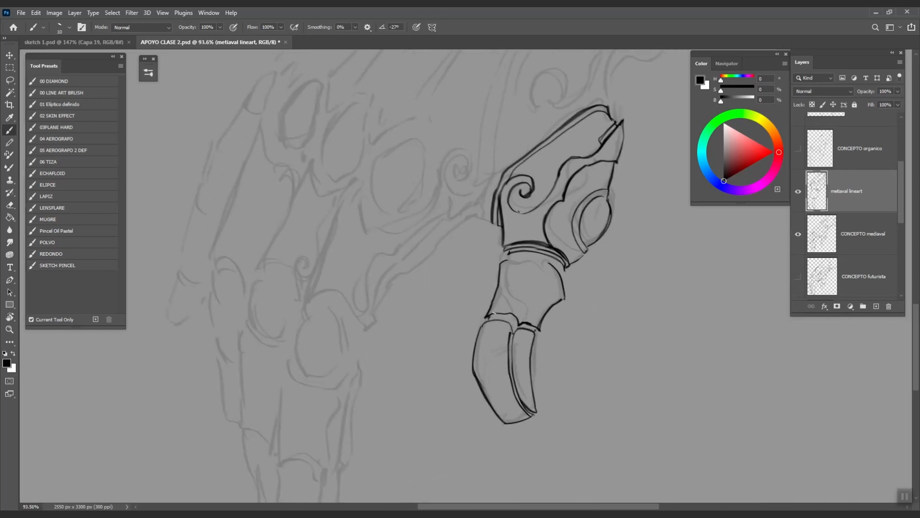
{"action": "left_click_drag", "start_coordinate": [484, 325], "coordinate": [478, 339]}
{"action": "mouse_move", "coordinate": [501, 321]}
{"action": "left_mouse_down"}
{"action": "mouse_move", "coordinate": [496, 350]}
{"action": "mouse_move", "coordinate": [508, 343]}
{"action": "left_mouse_up"}
{"action": "left_click_drag", "start_coordinate": [527, 342], "coordinate": [529, 402]}
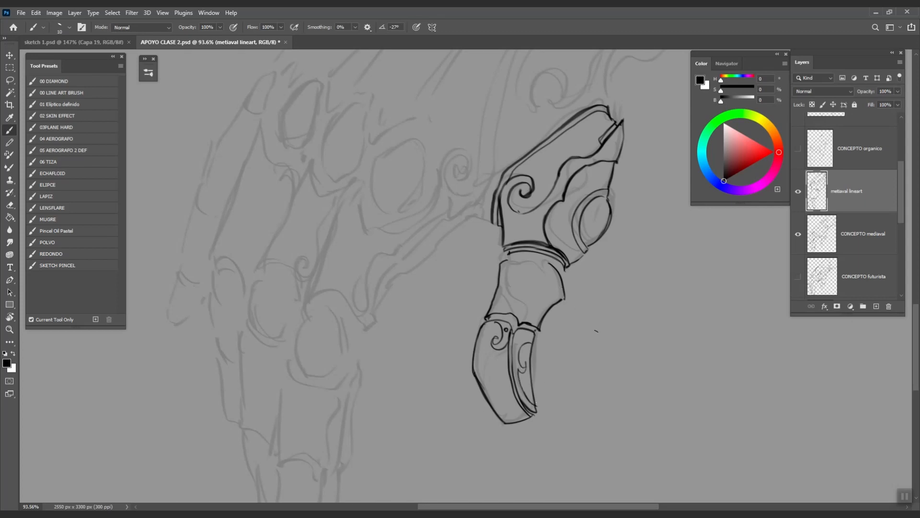
{"action": "key", "text": "r"}
{"action": "mouse_move", "coordinate": [585, 355]}
{"action": "left_mouse_down"}
{"action": "mouse_move", "coordinate": [629, 245]}
{"action": "mouse_move", "coordinate": [538, 189]}
{"action": "mouse_move", "coordinate": [571, 234]}
{"action": "left_mouse_up"}
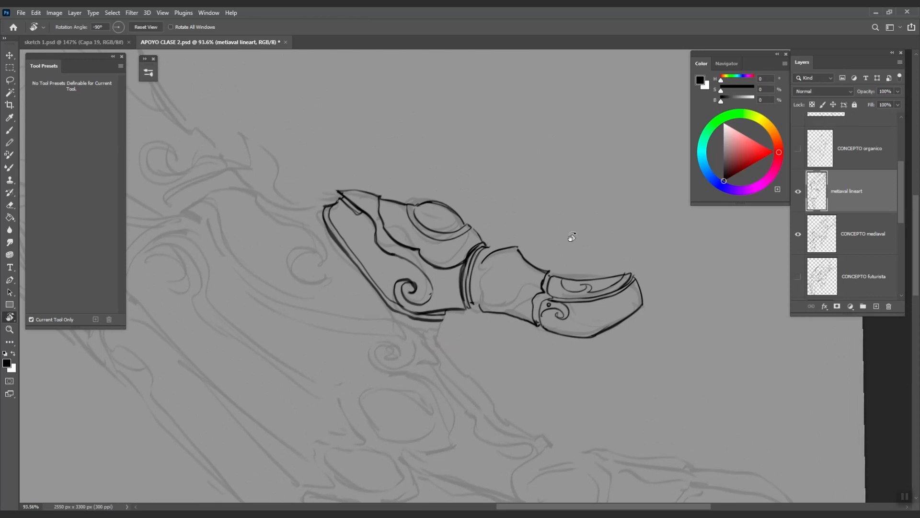
- Add a curl by the collar, darken the middle segment's edges and ink a small circle inside the curl
{"action": "mouse_move", "coordinate": [482, 264]}
{"action": "left_mouse_down"}
{"action": "mouse_move", "coordinate": [486, 303]}
{"action": "mouse_move", "coordinate": [488, 277]}
{"action": "left_mouse_up"}
{"action": "key", "text": "ctrl+z"}
{"action": "mouse_move", "coordinate": [488, 261]}
{"action": "left_mouse_down"}
{"action": "mouse_move", "coordinate": [497, 269]}
{"action": "mouse_move", "coordinate": [488, 277]}
{"action": "left_mouse_up"}
{"action": "key", "text": "Escape"}
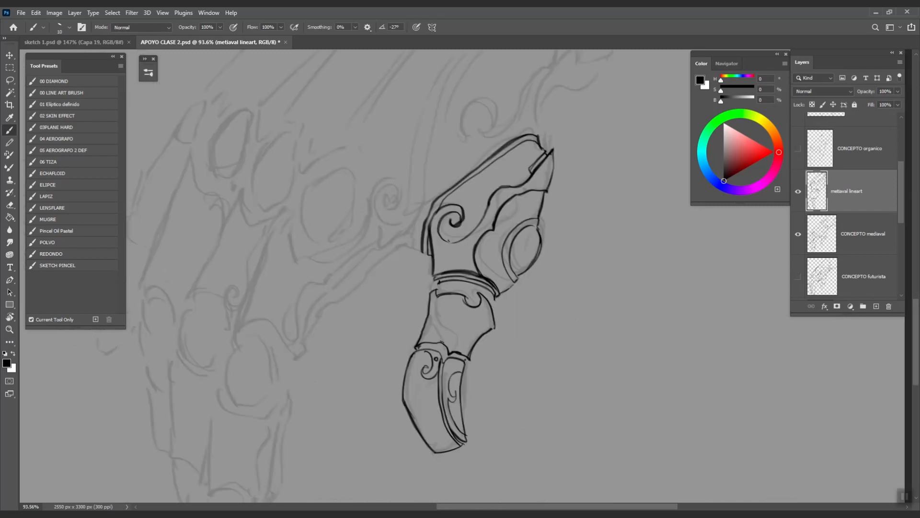
{"action": "mouse_move", "coordinate": [446, 354]}
{"action": "left_mouse_down"}
{"action": "mouse_move", "coordinate": [437, 330]}
{"action": "mouse_move", "coordinate": [442, 296]}
{"action": "left_mouse_up"}
{"action": "mouse_move", "coordinate": [449, 347]}
{"action": "left_mouse_down"}
{"action": "mouse_move", "coordinate": [436, 328]}
{"action": "mouse_move", "coordinate": [441, 296]}
{"action": "left_mouse_up"}
{"action": "left_click_drag", "start_coordinate": [483, 336], "coordinate": [494, 329]}
{"action": "key", "text": "ctrl+z"}
{"action": "left_click_drag", "start_coordinate": [472, 299], "coordinate": [474, 299]}
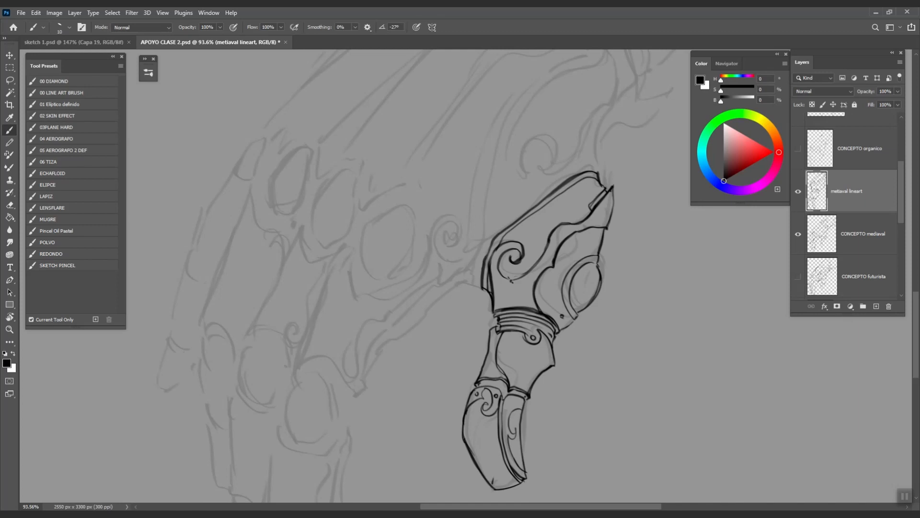
- Review the inked finger, shift it left, and start a freehand circle beside it
{"action": "left_click_drag", "start_coordinate": [632, 363], "coordinate": [583, 362]}
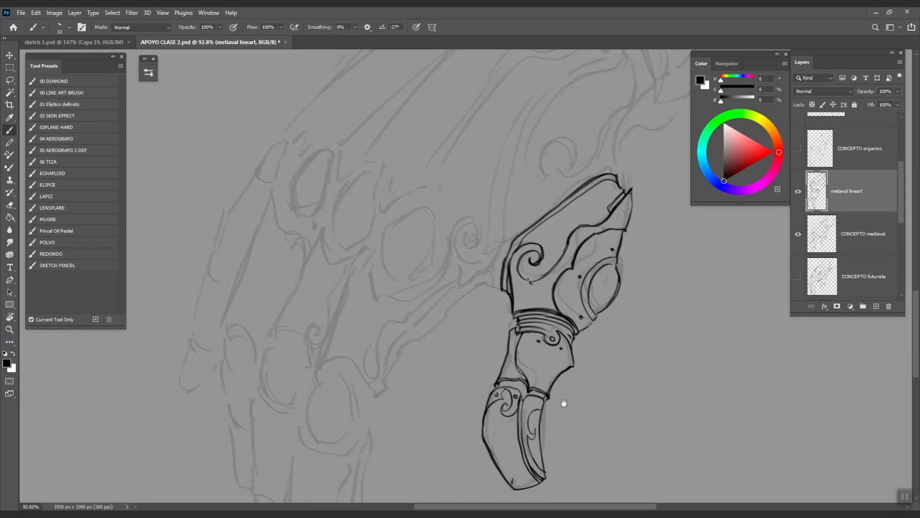
{"action": "left_click_drag", "start_coordinate": [562, 403], "coordinate": [554, 368]}
{"action": "left_click_drag", "start_coordinate": [608, 377], "coordinate": [569, 372]}
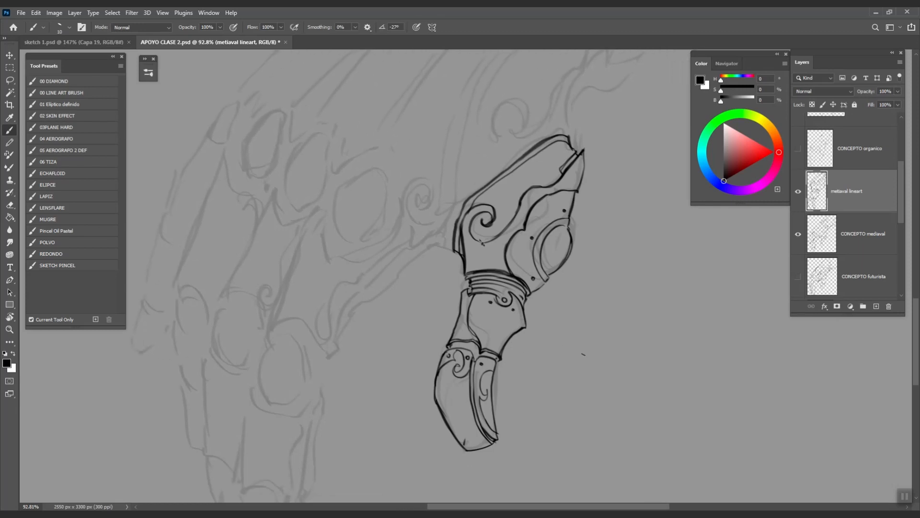
{"action": "left_click_drag", "start_coordinate": [582, 340], "coordinate": [626, 369]}
{"action": "left_click_drag", "start_coordinate": [652, 323], "coordinate": [508, 342]}
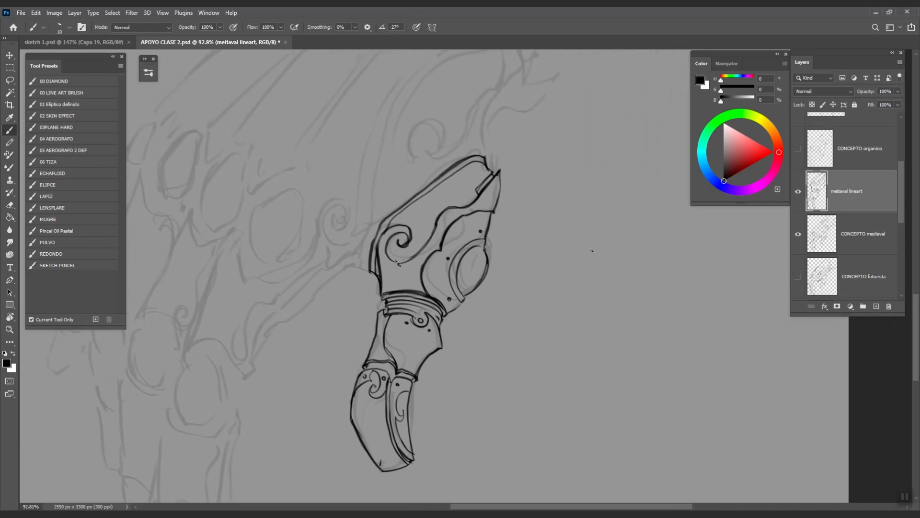
{"action": "left_click_drag", "start_coordinate": [640, 300], "coordinate": [583, 307]}
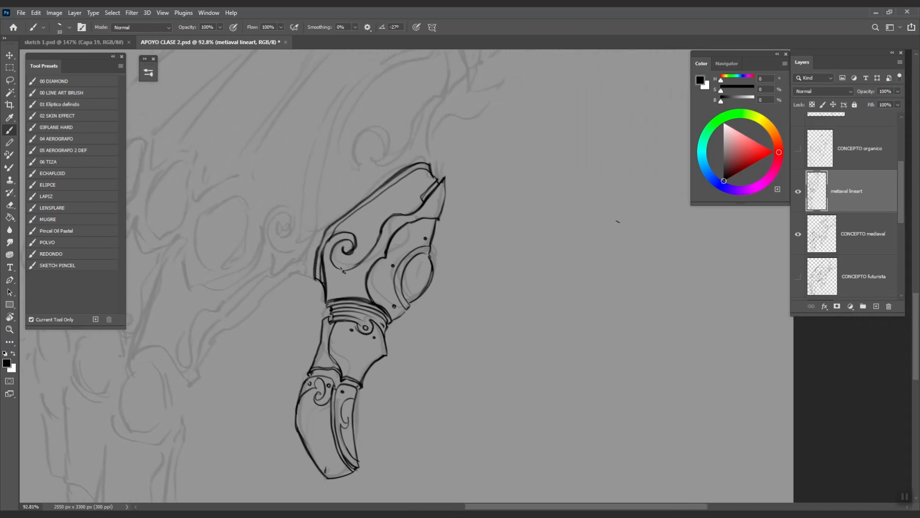
{"action": "mouse_move", "coordinate": [556, 197]}
{"action": "left_mouse_down"}
{"action": "mouse_move", "coordinate": [601, 247]}
{"action": "mouse_move", "coordinate": [559, 190]}
{"action": "mouse_move", "coordinate": [591, 185]}
{"action": "mouse_move", "coordinate": [595, 247]}
{"action": "mouse_move", "coordinate": [575, 189]}
{"action": "left_mouse_up"}
{"action": "key", "text": "ctrl+z"}
{"action": "key", "text": "ctrl+z"}
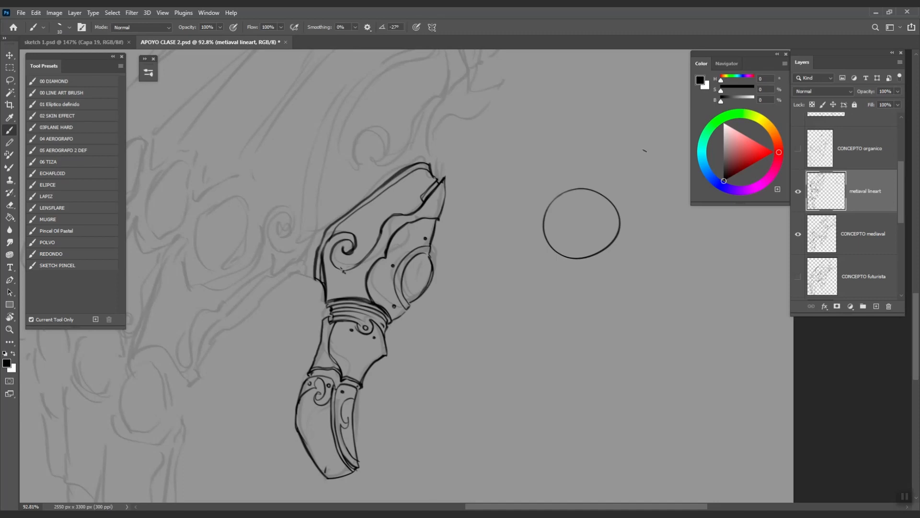
- Sketch a light-direction marker, hatch the sphere's lower-left edge and draw its cast shadow
{"action": "mouse_move", "coordinate": [655, 140]}
{"action": "left_mouse_down"}
{"action": "mouse_move", "coordinate": [644, 175]}
{"action": "mouse_move", "coordinate": [634, 159]}
{"action": "left_mouse_up"}
{"action": "key", "text": "x"}
{"action": "key", "text": "x"}
{"action": "left_click_drag", "start_coordinate": [564, 243], "coordinate": [569, 251]}
{"action": "left_click_drag", "start_coordinate": [572, 245], "coordinate": [577, 250]}
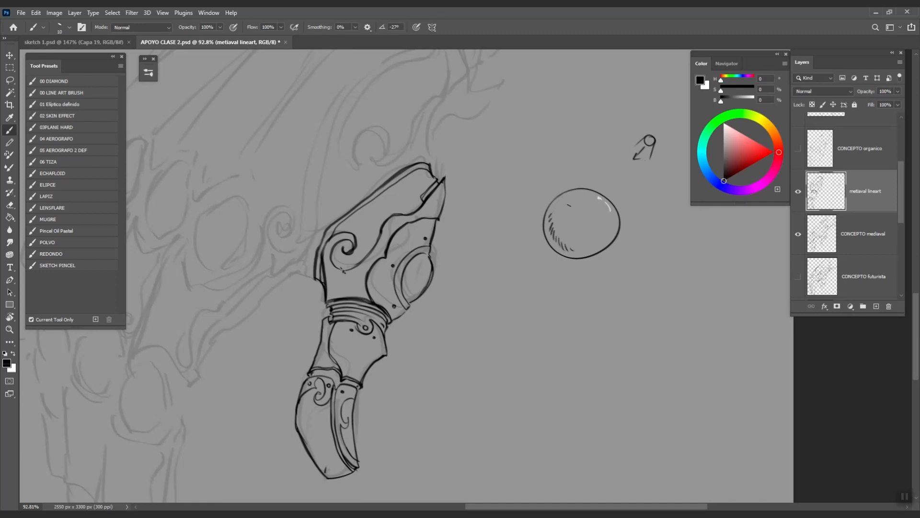
{"action": "key", "text": "r"}
{"action": "mouse_move", "coordinate": [594, 328]}
{"action": "left_mouse_down"}
{"action": "mouse_move", "coordinate": [663, 266]}
{"action": "mouse_move", "coordinate": [610, 189]}
{"action": "left_mouse_up"}
{"action": "mouse_move", "coordinate": [483, 191]}
{"action": "left_mouse_down"}
{"action": "mouse_move", "coordinate": [473, 209]}
{"action": "mouse_move", "coordinate": [517, 158]}
{"action": "mouse_move", "coordinate": [477, 211]}
{"action": "mouse_move", "coordinate": [493, 189]}
{"action": "left_mouse_up"}
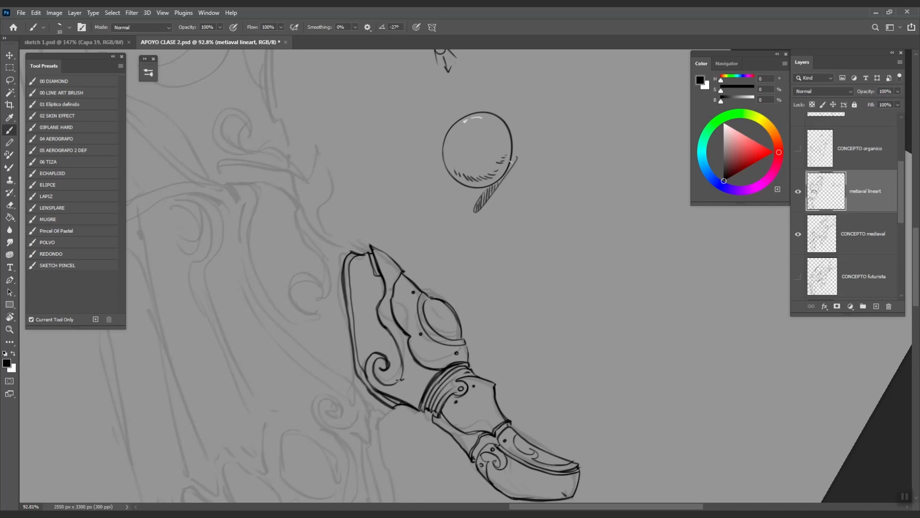
{"action": "key", "text": "Escape"}
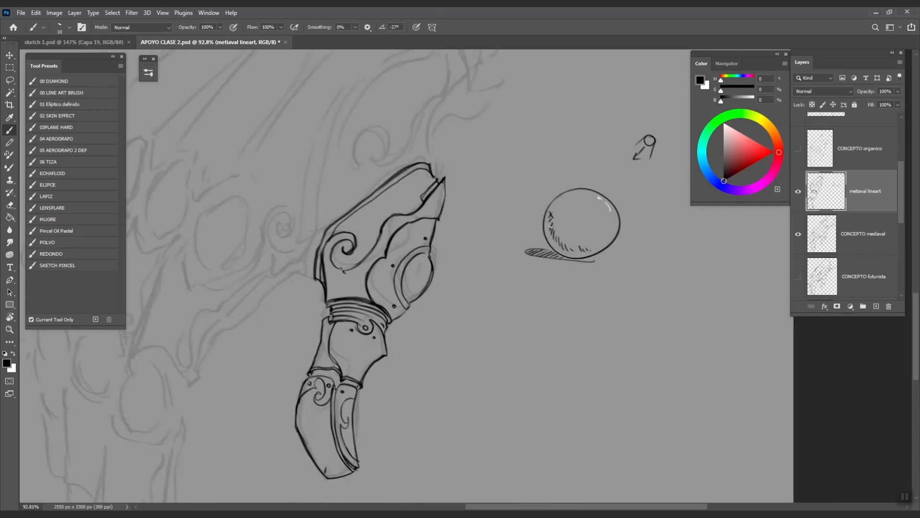
- Hatch the sphere's left and lower inside edges
{"action": "left_click_drag", "start_coordinate": [555, 223], "coordinate": [548, 210]}
{"action": "left_click_drag", "start_coordinate": [558, 229], "coordinate": [549, 217]}
{"action": "left_click_drag", "start_coordinate": [567, 243], "coordinate": [571, 248]}
{"action": "left_click_drag", "start_coordinate": [574, 244], "coordinate": [579, 248]}
{"action": "left_click_drag", "start_coordinate": [561, 214], "coordinate": [579, 200]}
{"action": "mouse_move", "coordinate": [552, 242]}
{"action": "left_mouse_down"}
{"action": "mouse_move", "coordinate": [548, 225]}
{"action": "mouse_move", "coordinate": [603, 256]}
{"action": "left_mouse_up"}
{"action": "key", "text": "ctrl+z"}
- Draw vertical and horizontal contour curves on the sphere, then paint a white upper-left highlight
{"action": "mouse_move", "coordinate": [589, 192]}
{"action": "left_mouse_down"}
{"action": "mouse_move", "coordinate": [562, 211]}
{"action": "mouse_move", "coordinate": [561, 247]}
{"action": "mouse_move", "coordinate": [579, 257]}
{"action": "left_mouse_up"}
{"action": "left_click_drag", "start_coordinate": [605, 207], "coordinate": [608, 243]}
{"action": "left_click_drag", "start_coordinate": [558, 200], "coordinate": [617, 227]}
{"action": "key", "text": "ctrl+z"}
{"action": "left_click_drag", "start_coordinate": [557, 201], "coordinate": [612, 244]}
{"action": "left_click_drag", "start_coordinate": [548, 218], "coordinate": [610, 240]}
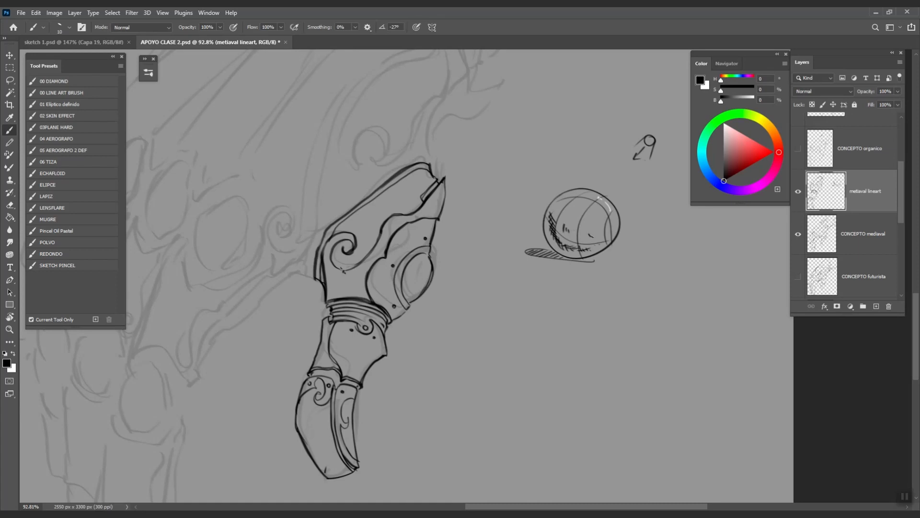
{"action": "left_click_drag", "start_coordinate": [547, 221], "coordinate": [553, 236]}
{"action": "key", "text": "x"}
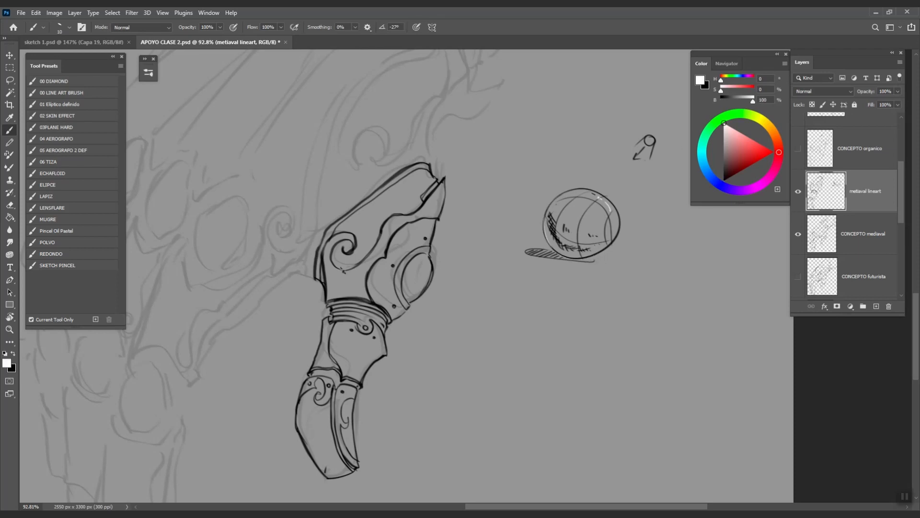
{"action": "mouse_move", "coordinate": [588, 201]}
{"action": "left_mouse_down"}
{"action": "mouse_move", "coordinate": [584, 209]}
{"action": "mouse_move", "coordinate": [594, 209]}
{"action": "left_mouse_up"}
- Zoom in and darken the black hatching along the sphere's lower-left edge
{"action": "scroll", "coordinate": [652, 317], "scroll_direction": "down", "scroll_amount": 3}
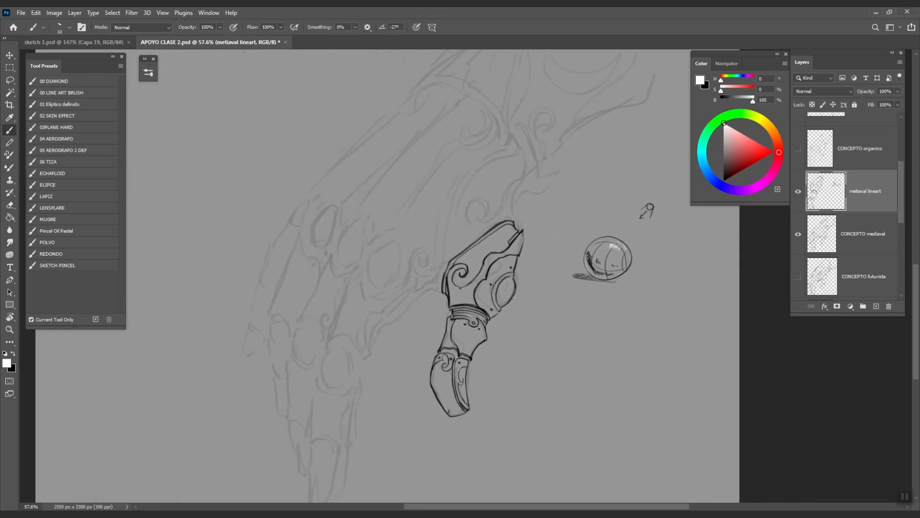
{"action": "scroll", "coordinate": [642, 280], "scroll_direction": "up", "scroll_amount": 2}
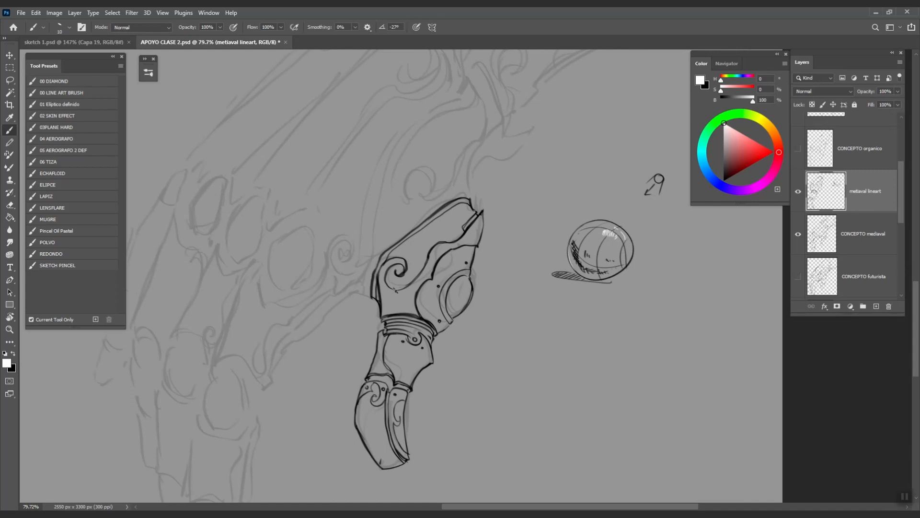
{"action": "scroll", "coordinate": [583, 260], "scroll_direction": "up", "scroll_amount": 3}
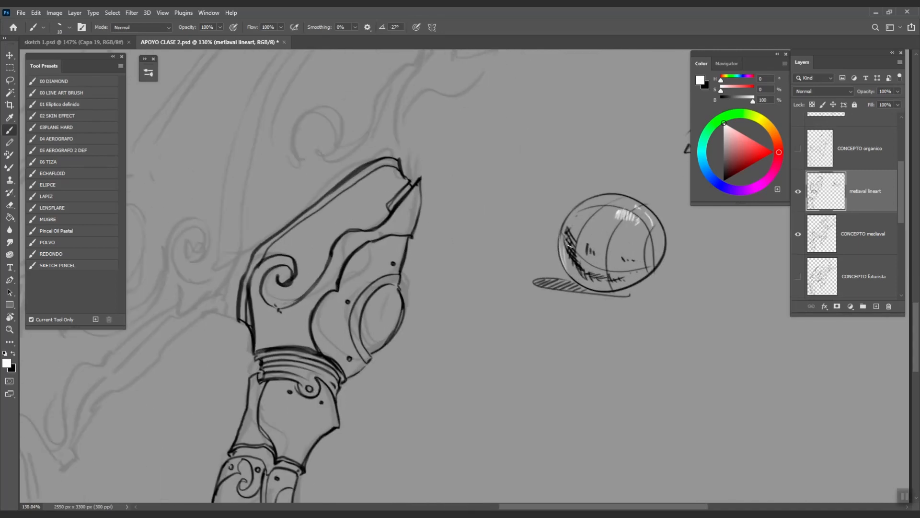
{"action": "key", "text": "x"}
{"action": "mouse_move", "coordinate": [572, 252]}
{"action": "left_mouse_down"}
{"action": "mouse_move", "coordinate": [587, 278]}
{"action": "mouse_move", "coordinate": [614, 287]}
{"action": "left_mouse_up"}
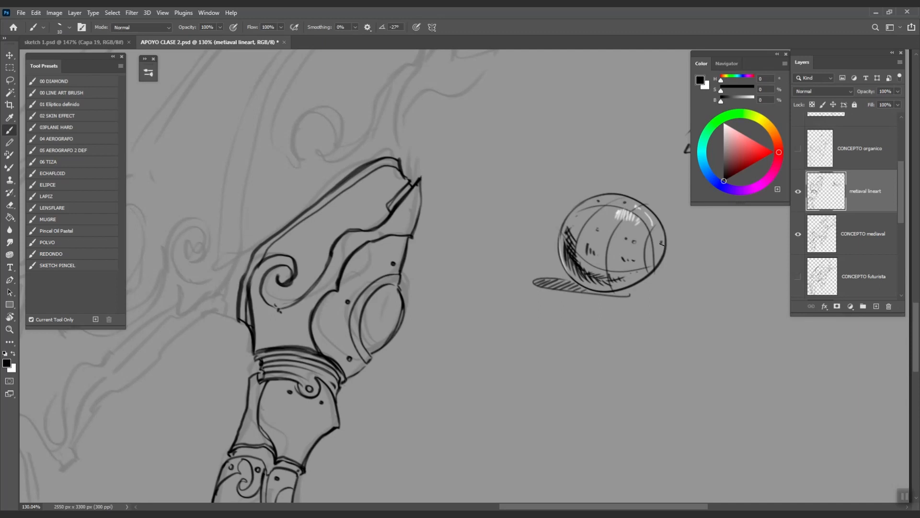
- Discard a trial dark stroke, shrink the brush and switch to white
{"action": "key", "text": "ctrl+z"}
{"action": "mouse_move", "coordinate": [579, 211]}
{"action": "left_mouse_down"}
{"action": "mouse_move", "coordinate": [608, 237]}
{"action": "mouse_move", "coordinate": [614, 229]}
{"action": "mouse_move", "coordinate": [584, 221]}
{"action": "mouse_move", "coordinate": [593, 232]}
{"action": "left_mouse_up"}
{"action": "key", "text": "ctrl+z"}
{"action": "key", "text": "["}
{"action": "key", "text": "x"}
{"action": "key", "text": "ctrl+z"}
{"action": "key", "text": "["}
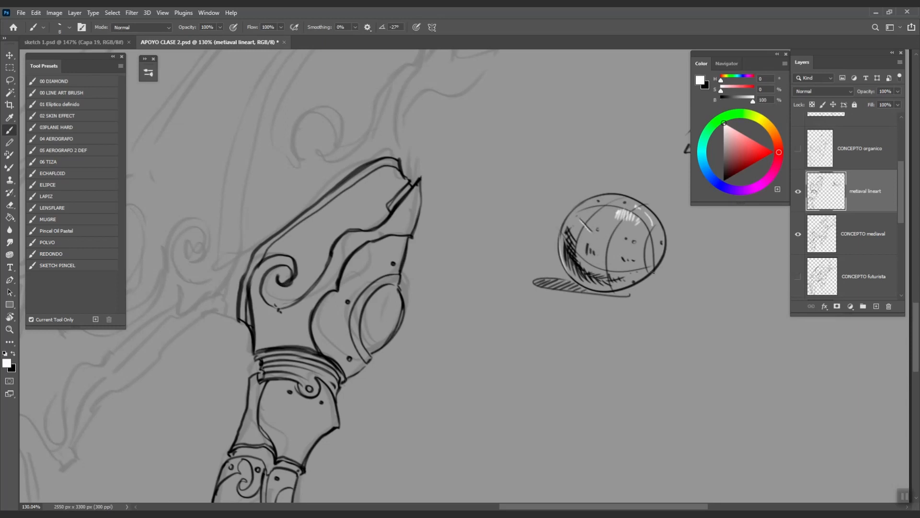
- Reframe the view to show the finger and sphere together
{"action": "left_click_drag", "start_coordinate": [667, 342], "coordinate": [658, 343]}
{"action": "left_click_drag", "start_coordinate": [652, 374], "coordinate": [604, 361]}
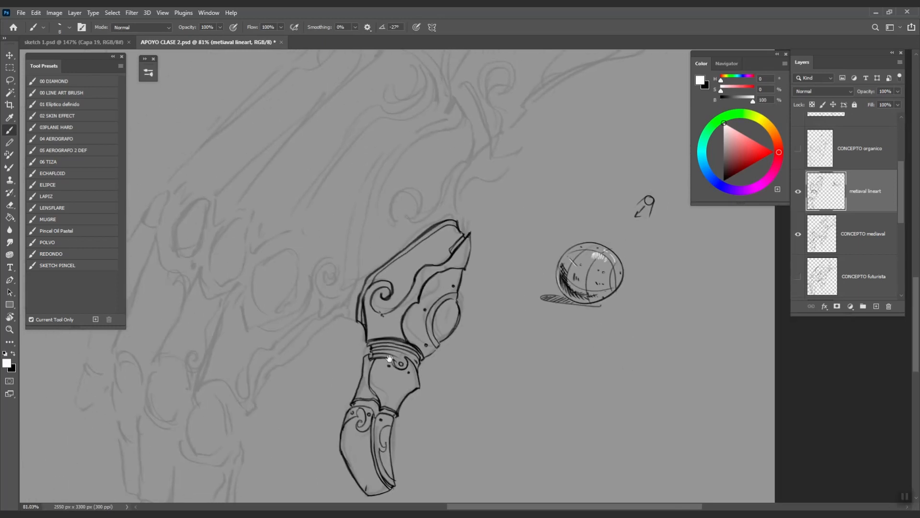
{"action": "left_click_drag", "start_coordinate": [444, 374], "coordinate": [506, 321]}
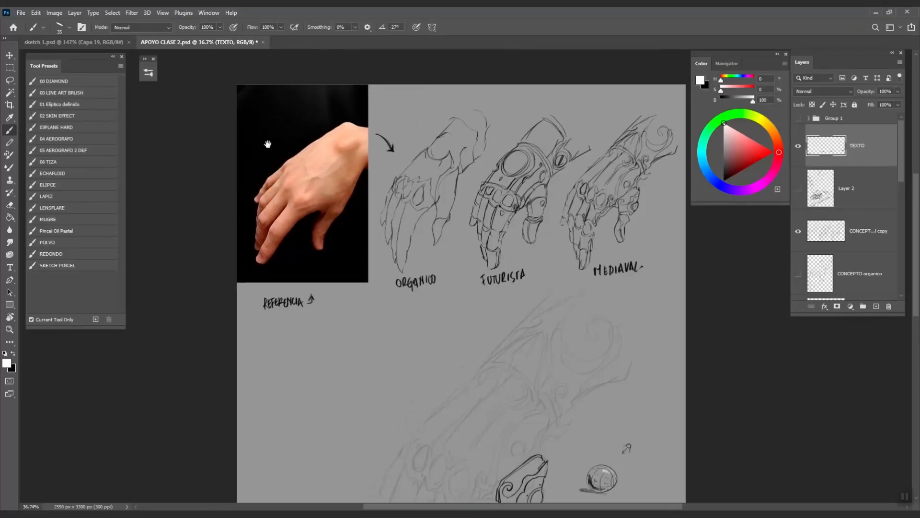
{"action": "left_click_drag", "start_coordinate": [267, 144], "coordinate": [271, 150]}
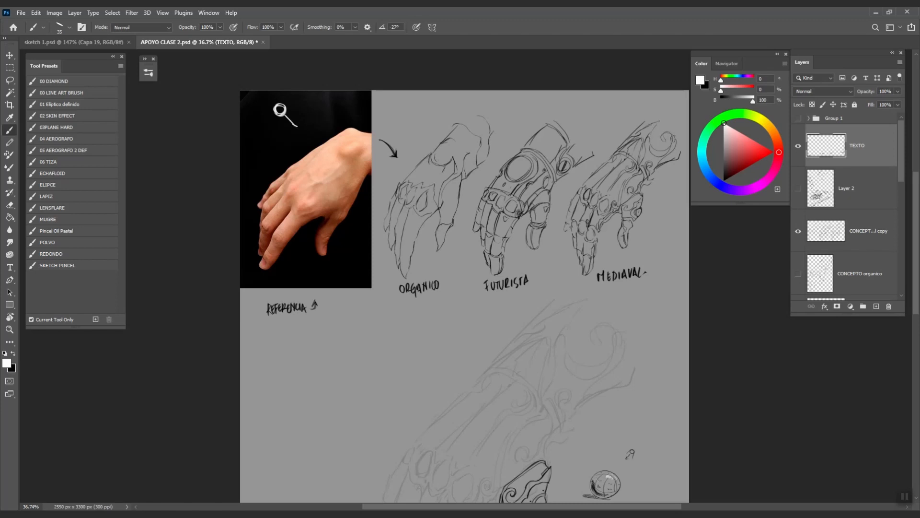
{"action": "left_click_drag", "start_coordinate": [286, 121], "coordinate": [296, 130]}
{"action": "left_click_drag", "start_coordinate": [631, 332], "coordinate": [604, 158]}
{"action": "left_click_drag", "start_coordinate": [559, 298], "coordinate": [578, 285]}
{"action": "left_click_drag", "start_coordinate": [509, 315], "coordinate": [540, 320]}
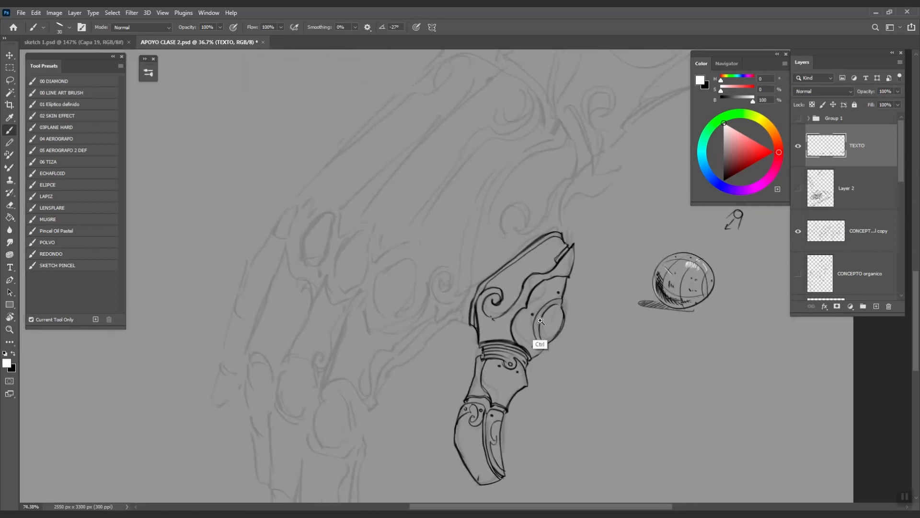
{"action": "scroll", "coordinate": [899, 190], "scroll_direction": "down", "scroll_amount": 1}
{"action": "left_click_drag", "start_coordinate": [899, 190], "coordinate": [900, 219]}
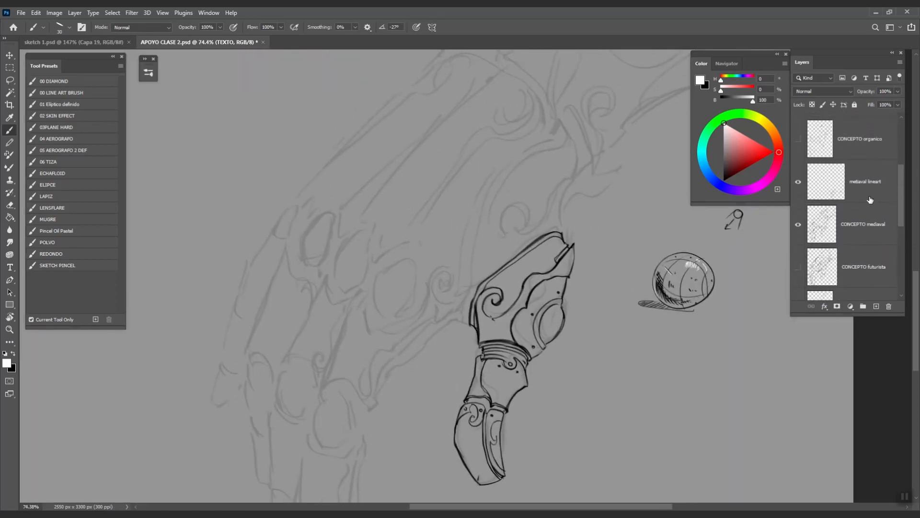
- On the metiaval lineart layer, hatch the armour joint with a smaller black brush
{"action": "left_click", "coordinate": [870, 200]}
{"action": "scroll", "coordinate": [536, 369], "scroll_direction": "up", "scroll_amount": 3}
{"action": "key", "text": "bracketleft"}
{"action": "key", "text": "x"}
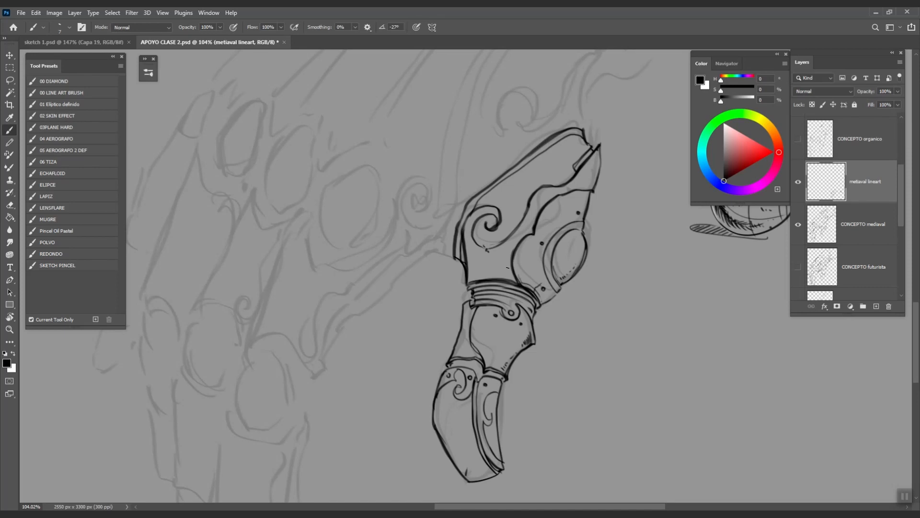
{"action": "left_click_drag", "start_coordinate": [517, 261], "coordinate": [525, 274]}
{"action": "left_click_drag", "start_coordinate": [524, 265], "coordinate": [527, 276]}
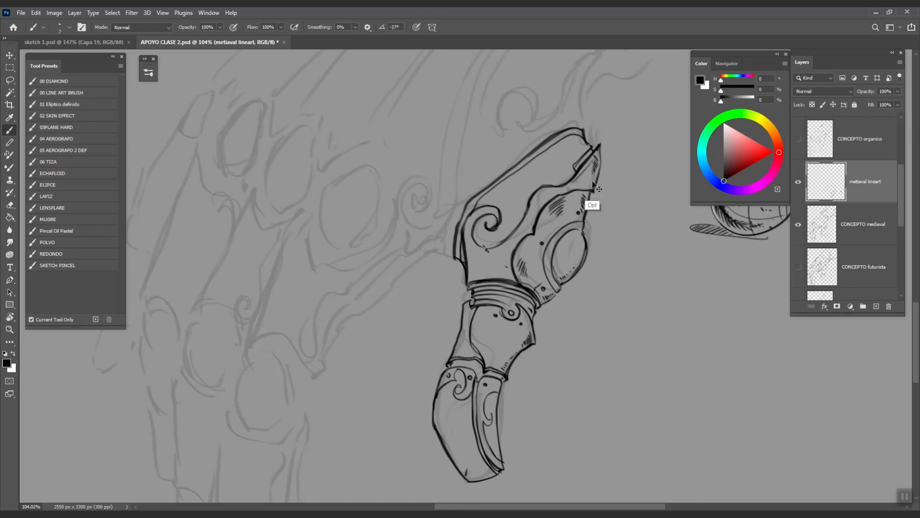
- Ink an inner line toward the scroll ornament and a parallel edge curve on the armour
{"action": "left_click_drag", "start_coordinate": [567, 329], "coordinate": [610, 353]}
{"action": "left_click_drag", "start_coordinate": [567, 245], "coordinate": [542, 270]}
{"action": "key", "text": "ctrl+z"}
{"action": "key", "text": "ctrl+z"}
{"action": "left_click_drag", "start_coordinate": [570, 243], "coordinate": [533, 273]}
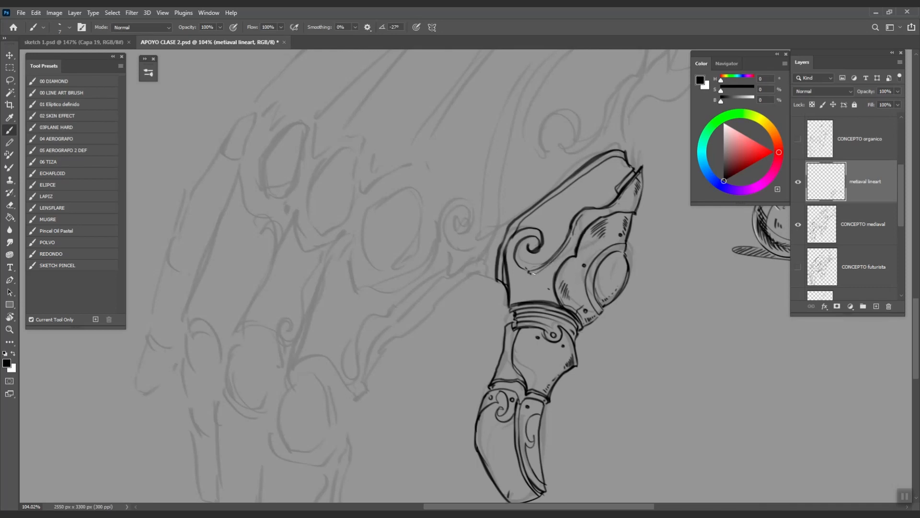
{"action": "left_click_drag", "start_coordinate": [553, 314], "coordinate": [530, 284]}
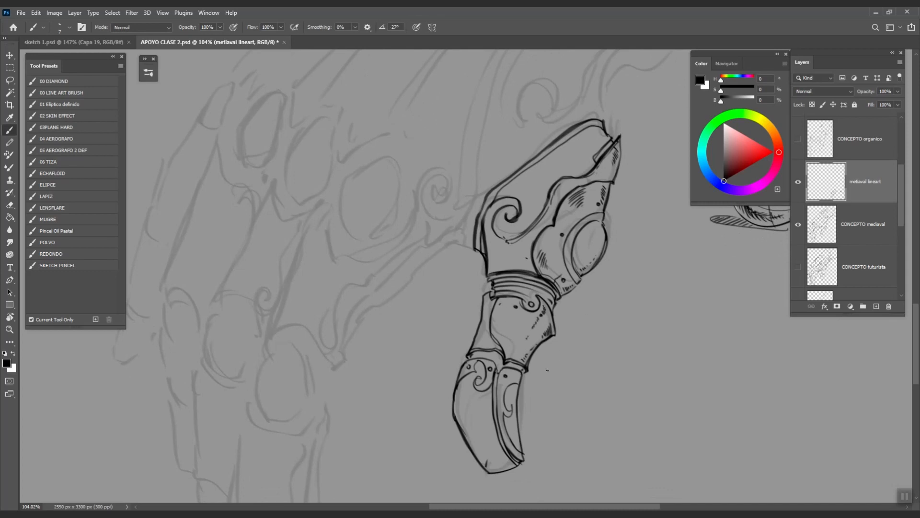
{"action": "key", "text": "r"}
{"action": "left_click_drag", "start_coordinate": [523, 375], "coordinate": [598, 273]}
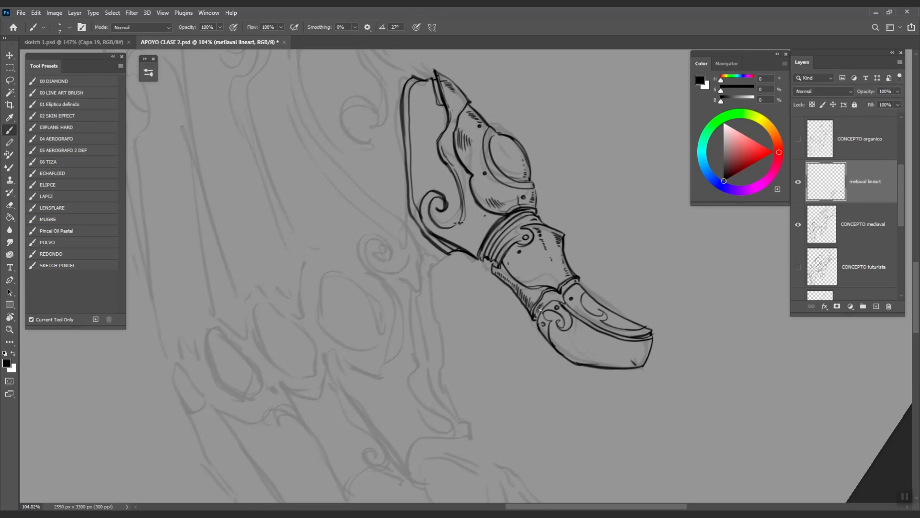
{"action": "key", "text": "r"}
{"action": "left_click_drag", "start_coordinate": [567, 280], "coordinate": [538, 365]}
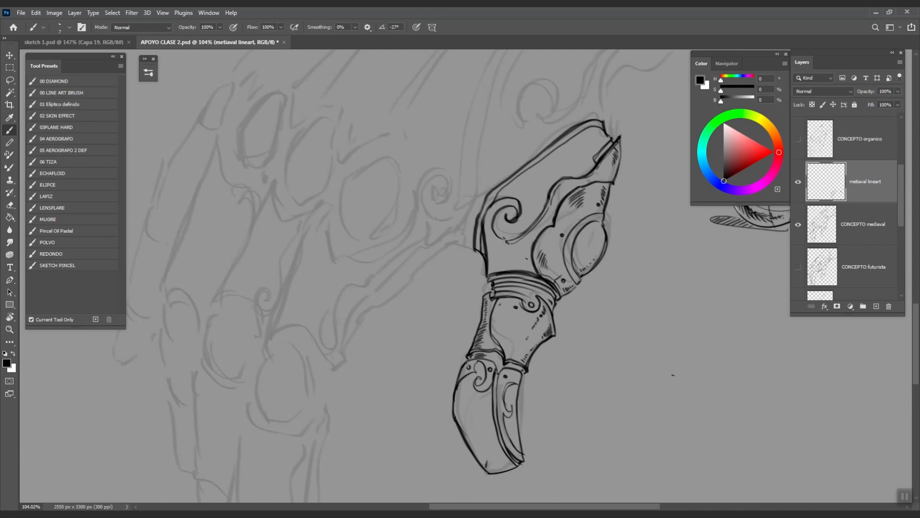
{"action": "key", "text": "ctrl+z"}
{"action": "left_click_drag", "start_coordinate": [628, 388], "coordinate": [674, 332]}
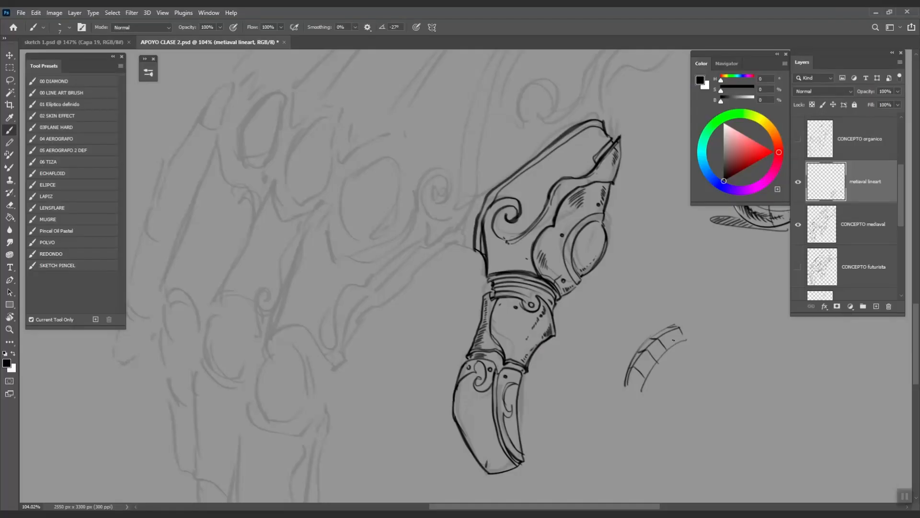
- Zoom in on the finger and claw, then rotate the canvas about 79° to lie sideways
{"action": "key", "text": "x"}
{"action": "key", "text": "x"}
{"action": "left_click_drag", "start_coordinate": [713, 379], "coordinate": [707, 313]}
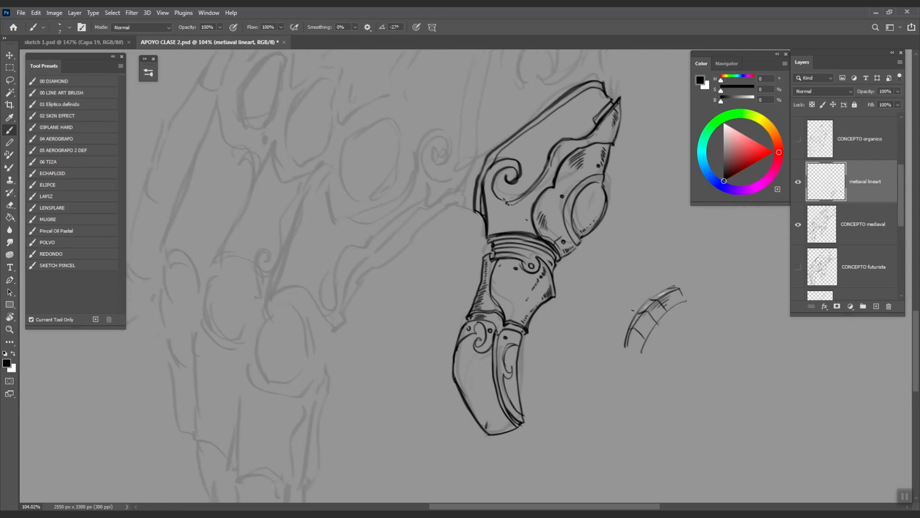
{"action": "left_click_drag", "start_coordinate": [546, 303], "coordinate": [532, 345]}
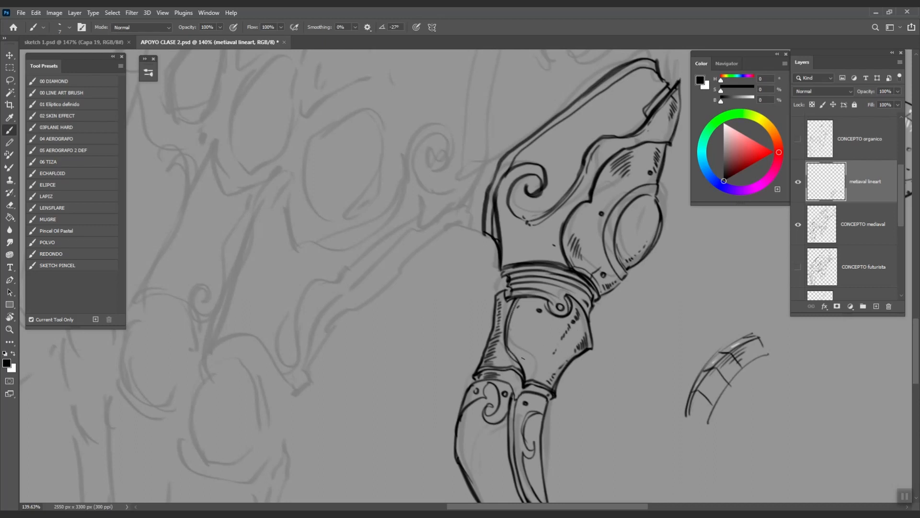
{"action": "left_click_drag", "start_coordinate": [540, 390], "coordinate": [565, 301]}
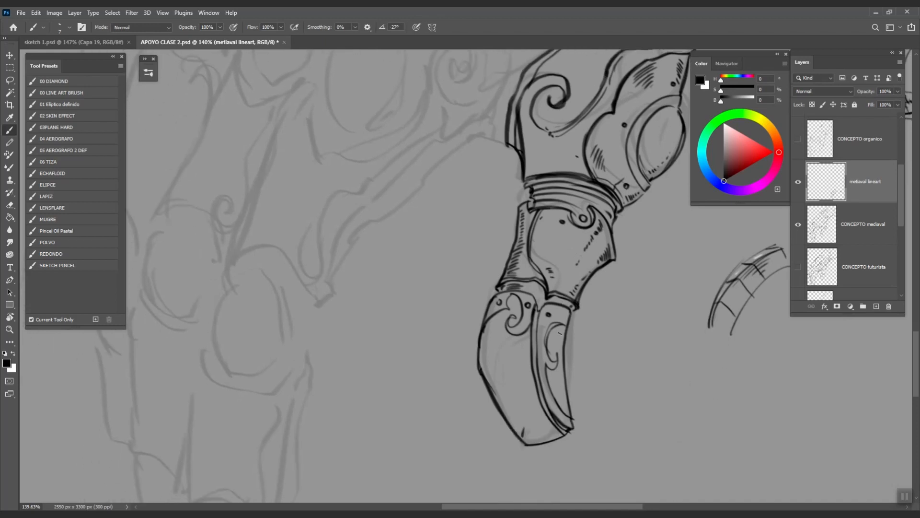
{"action": "key", "text": "r"}
{"action": "left_click_drag", "start_coordinate": [616, 390], "coordinate": [390, 433]}
{"action": "mouse_move", "coordinate": [582, 317]}
{"action": "left_mouse_down"}
{"action": "mouse_move", "coordinate": [441, 348]}
{"action": "mouse_move", "coordinate": [468, 349]}
{"action": "left_mouse_up"}
{"action": "key", "text": "b"}
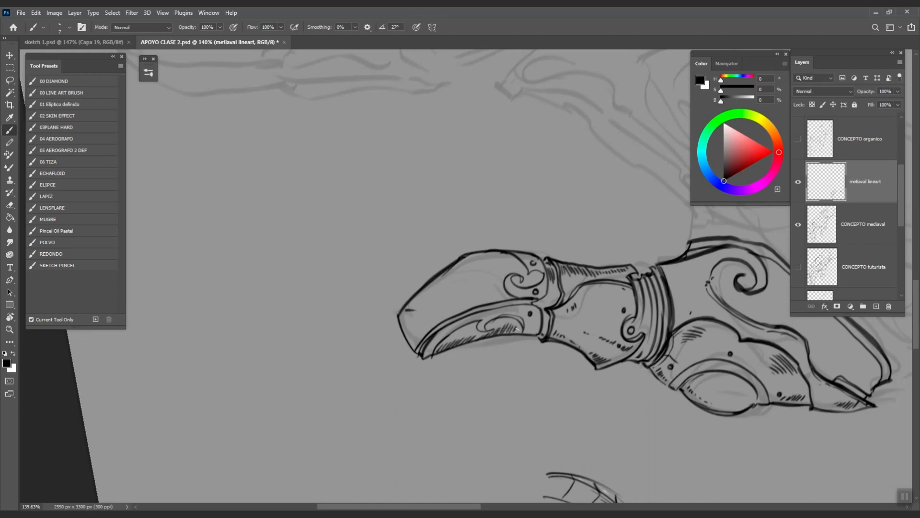
{"action": "key", "text": "r"}
{"action": "left_click_drag", "start_coordinate": [599, 401], "coordinate": [704, 225]}
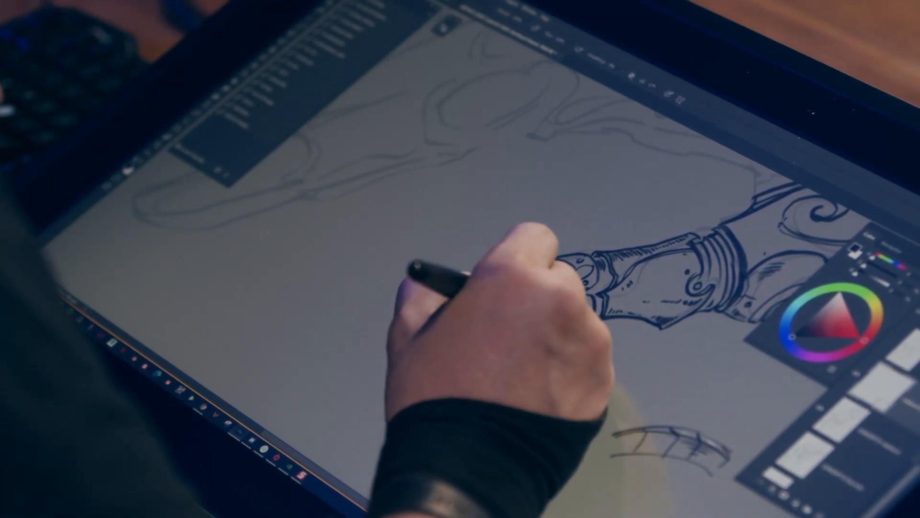
{"action": "key", "text": "x"}
{"action": "key", "text": "x"}
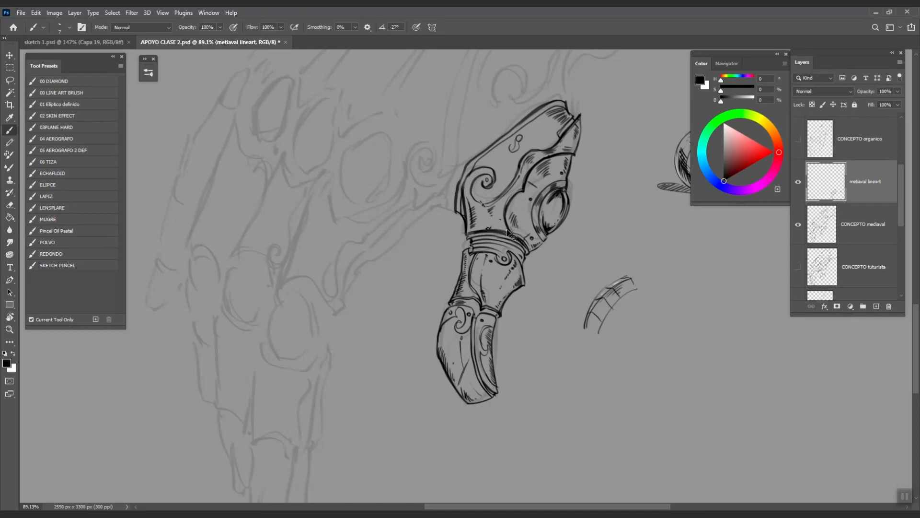
- Add hatching strokes on the upper armour plate and an outer line along its top edge
{"action": "scroll", "coordinate": [505, 232], "scroll_direction": "up", "scroll_amount": 3}
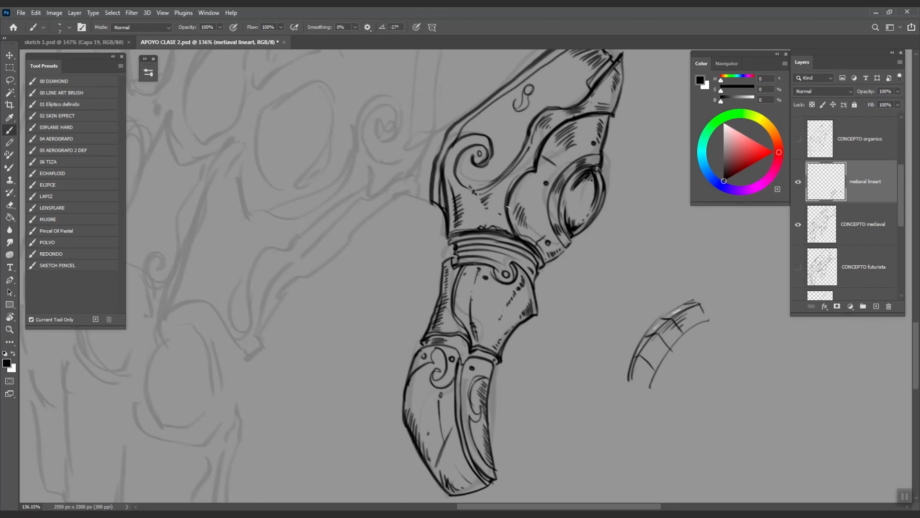
{"action": "left_click_drag", "start_coordinate": [499, 115], "coordinate": [486, 173]}
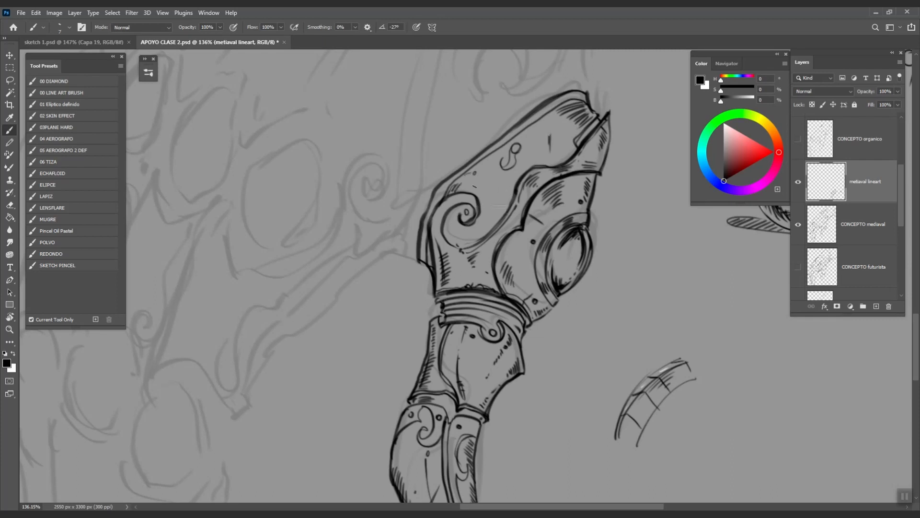
{"action": "left_click_drag", "start_coordinate": [479, 186], "coordinate": [507, 200]}
{"action": "left_click_drag", "start_coordinate": [484, 194], "coordinate": [499, 206]}
{"action": "scroll", "coordinate": [561, 269], "scroll_direction": "down", "scroll_amount": 5}
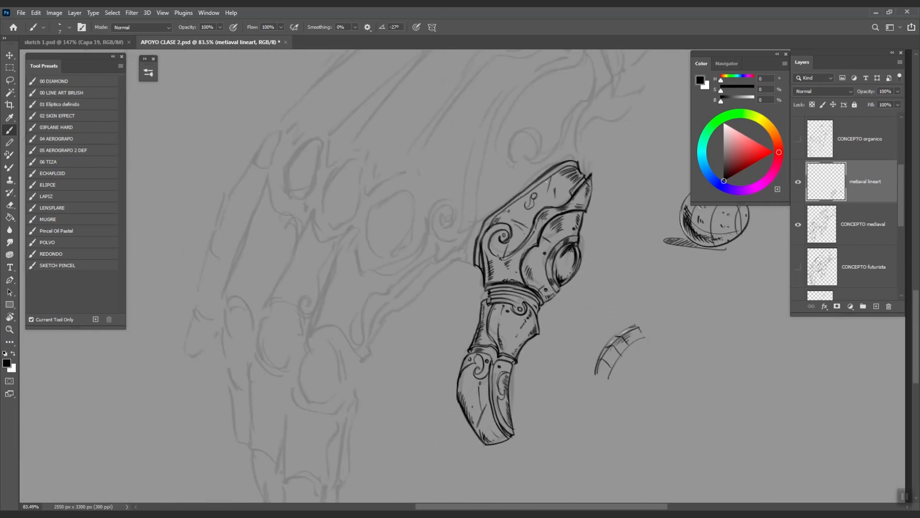
{"action": "key", "text": "ctrl+z"}
{"action": "left_click_drag", "start_coordinate": [712, 329], "coordinate": [615, 312]}
{"action": "left_click_drag", "start_coordinate": [595, 277], "coordinate": [597, 272]}
{"action": "mouse_move", "coordinate": [479, 219]}
{"action": "left_mouse_down"}
{"action": "mouse_move", "coordinate": [545, 179]}
{"action": "mouse_move", "coordinate": [481, 215]}
{"action": "left_mouse_up"}
{"action": "key", "text": "ctrl+z"}
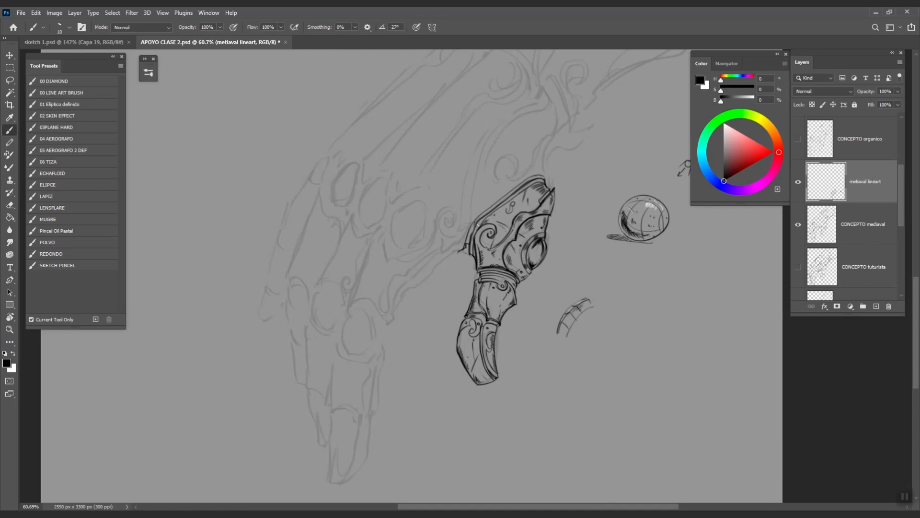
- Create a new empty Layer 5 and place it beneath the metiaval lineart layer
{"action": "left_click_drag", "start_coordinate": [511, 266], "coordinate": [528, 274]}
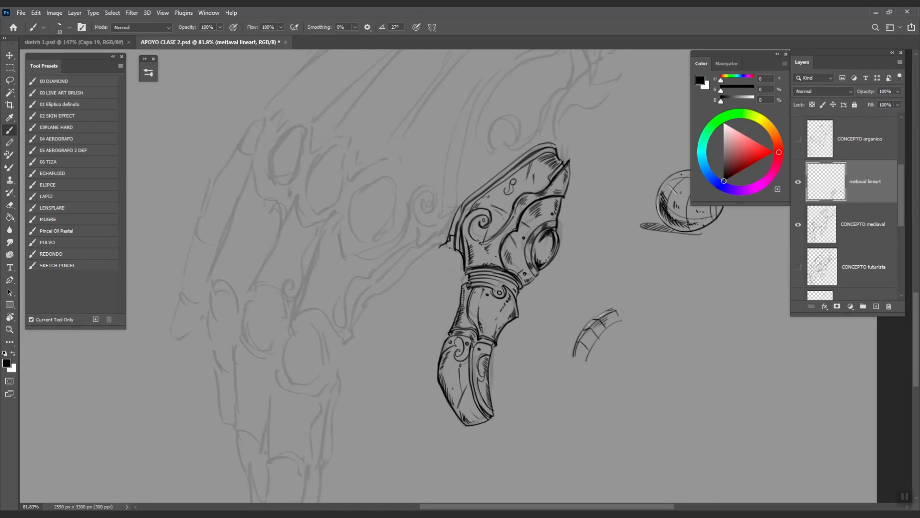
{"action": "left_click_drag", "start_coordinate": [558, 324], "coordinate": [541, 319]}
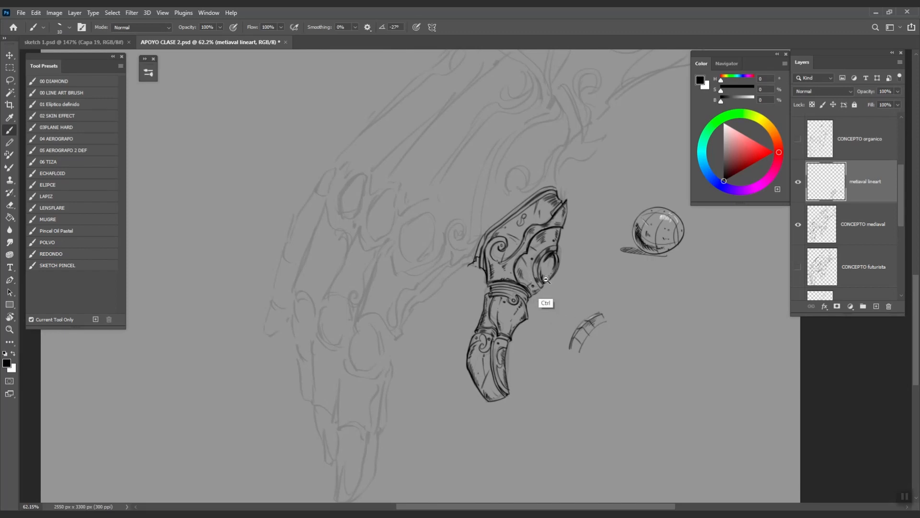
{"action": "left_click_drag", "start_coordinate": [540, 297], "coordinate": [564, 253]}
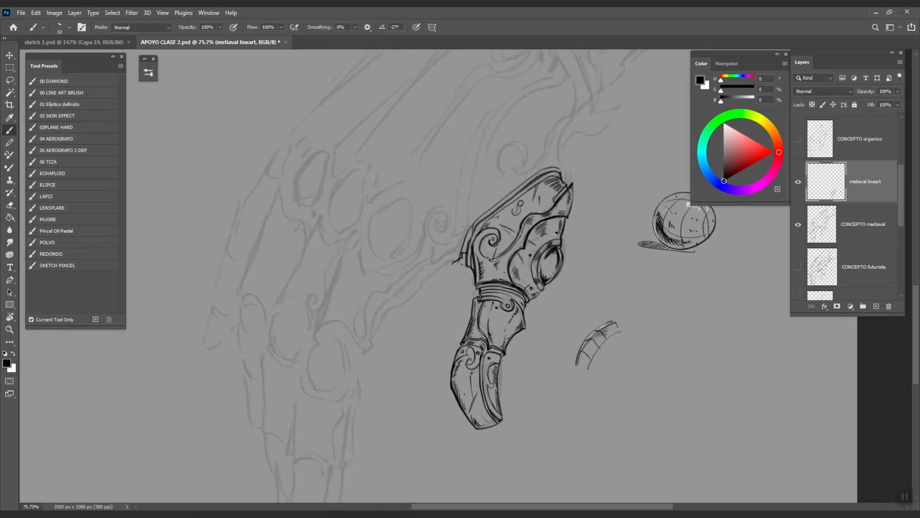
{"action": "left_click_drag", "start_coordinate": [574, 312], "coordinate": [556, 324]}
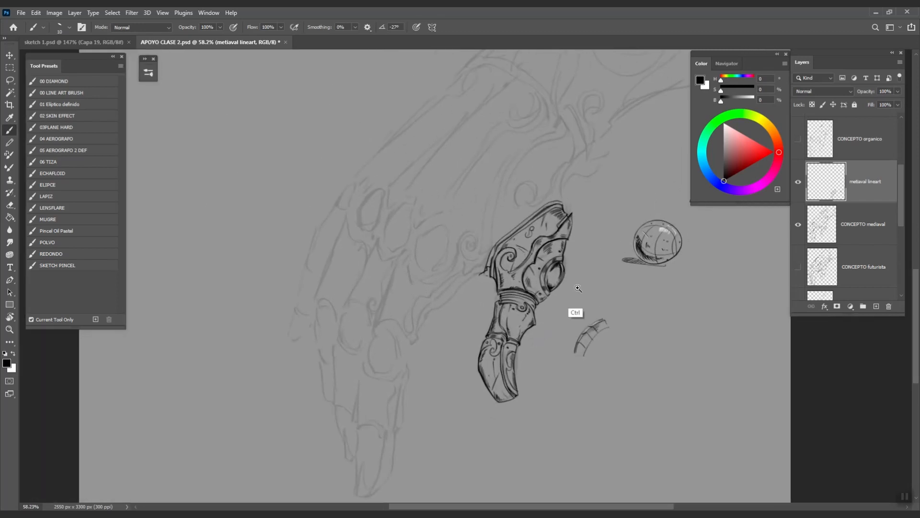
{"action": "left_click", "coordinate": [877, 307]}
{"action": "left_click_drag", "start_coordinate": [875, 194], "coordinate": [872, 236]}
{"action": "mouse_move", "coordinate": [629, 337]}
{"action": "left_mouse_down"}
{"action": "mouse_move", "coordinate": [649, 340]}
{"action": "mouse_move", "coordinate": [645, 312]}
{"action": "left_mouse_up"}
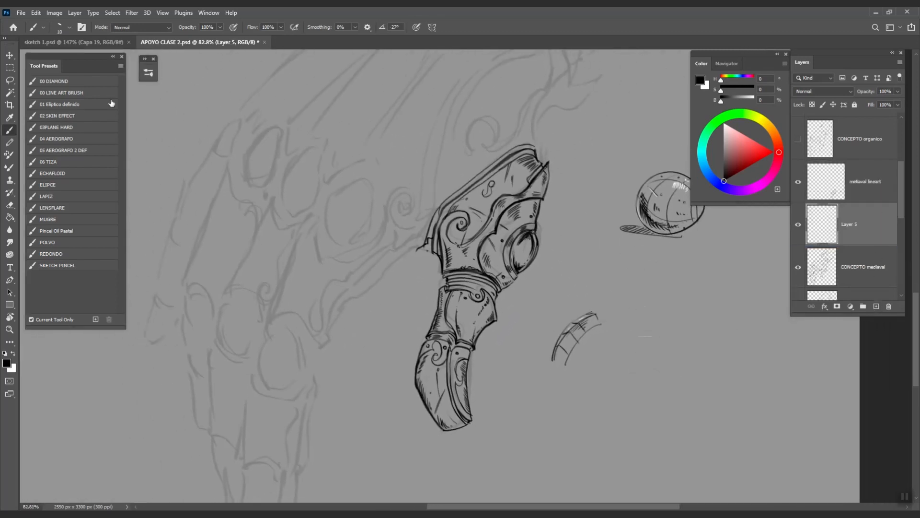
- Load the 00 DIAMOND brush, lasso the gauntlet finger's outline, and pick a mid grey to paint
{"action": "left_click", "coordinate": [67, 83]}
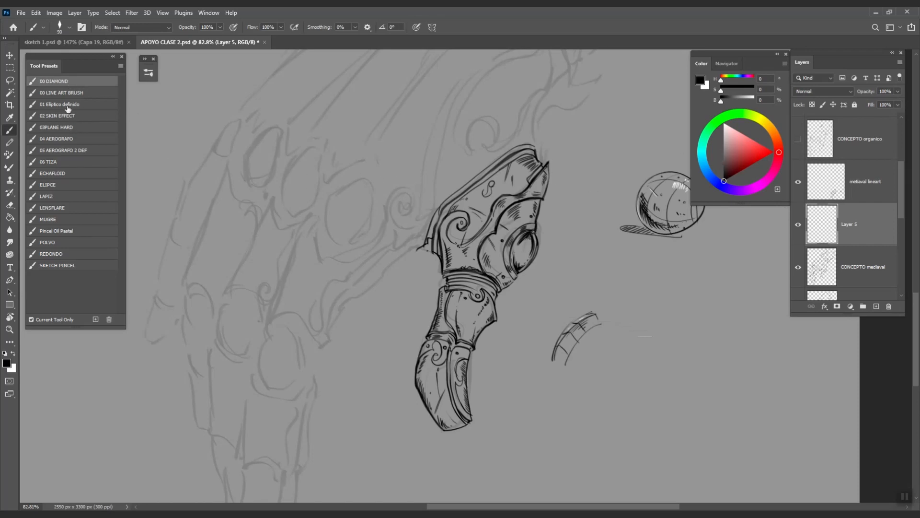
{"action": "left_click", "coordinate": [9, 80]}
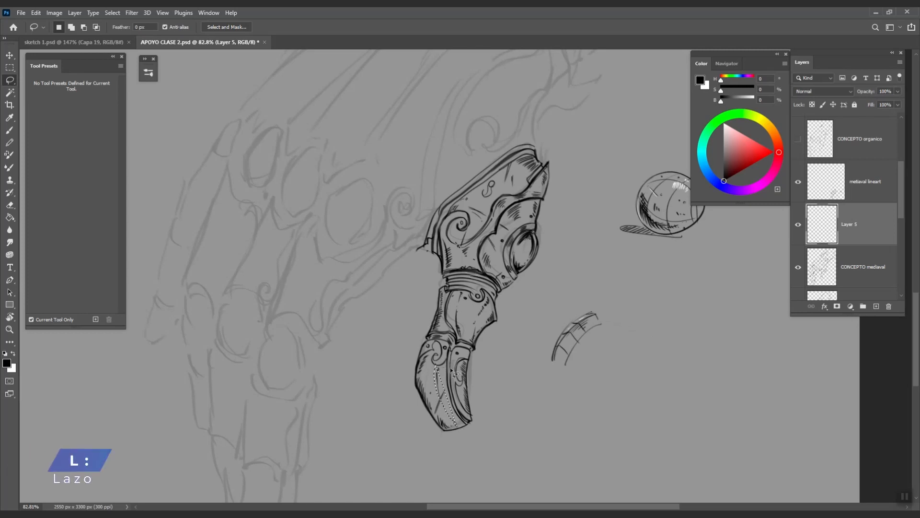
{"action": "left_click_drag", "start_coordinate": [478, 350], "coordinate": [483, 378]}
{"action": "scroll", "coordinate": [483, 378], "scroll_direction": "down", "scroll_amount": 3}
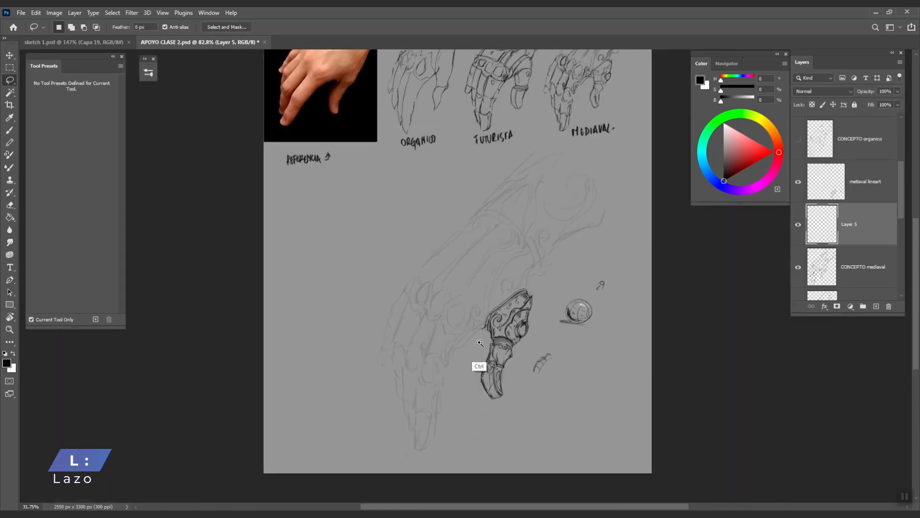
{"action": "left_click_drag", "start_coordinate": [550, 342], "coordinate": [543, 371]}
{"action": "mouse_move", "coordinate": [427, 475]}
{"action": "left_mouse_down"}
{"action": "mouse_move", "coordinate": [417, 429]}
{"action": "mouse_move", "coordinate": [436, 340]}
{"action": "mouse_move", "coordinate": [462, 300]}
{"action": "mouse_move", "coordinate": [496, 290]}
{"action": "mouse_move", "coordinate": [492, 273]}
{"action": "mouse_move", "coordinate": [462, 278]}
{"action": "mouse_move", "coordinate": [419, 312]}
{"action": "mouse_move", "coordinate": [416, 346]}
{"action": "mouse_move", "coordinate": [426, 374]}
{"action": "mouse_move", "coordinate": [402, 440]}
{"action": "mouse_move", "coordinate": [407, 464]}
{"action": "mouse_move", "coordinate": [428, 478]}
{"action": "mouse_move", "coordinate": [436, 449]}
{"action": "left_mouse_up"}
{"action": "left_click_drag", "start_coordinate": [730, 156], "coordinate": [724, 154]}
{"action": "key", "text": "b"}
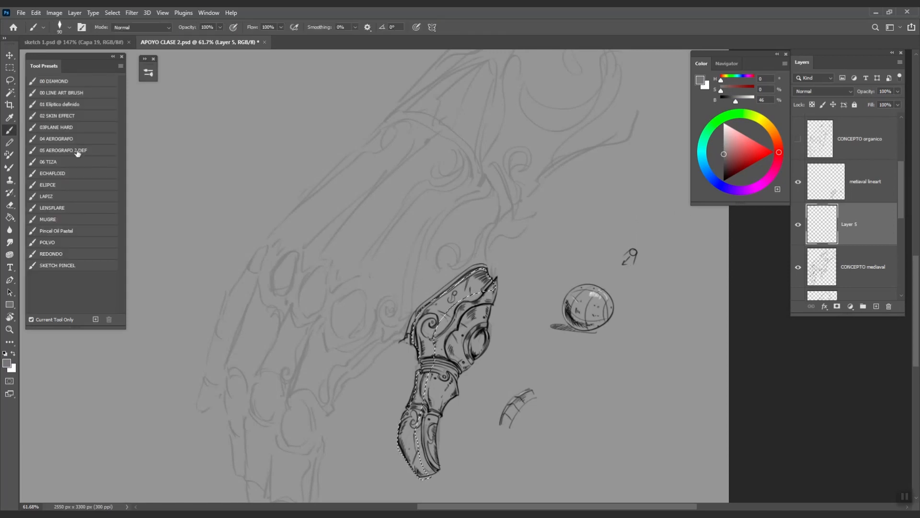
- Airbrush grey and darker grey shading inside the selection with 04 AEROGRAFO, keeping Layer 5 under the lineart
{"action": "left_click", "coordinate": [70, 138]}
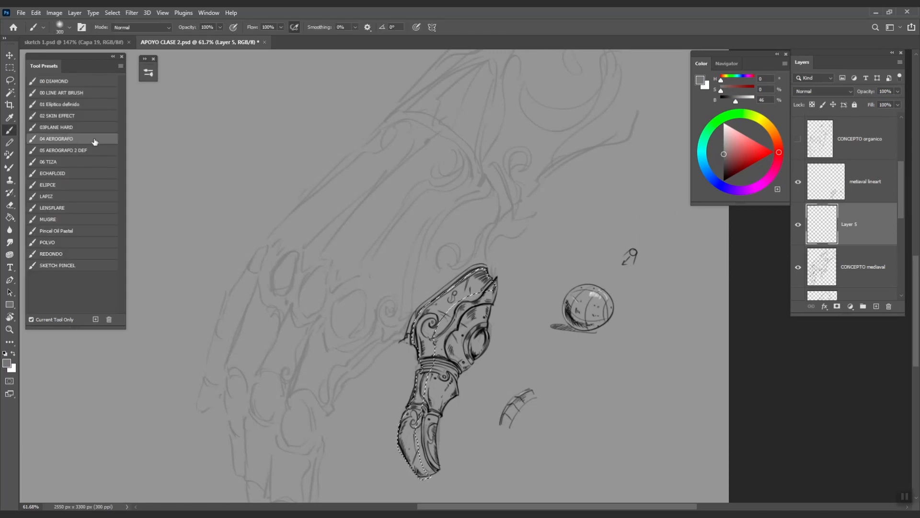
{"action": "mouse_move", "coordinate": [427, 335]}
{"action": "left_mouse_down"}
{"action": "mouse_move", "coordinate": [472, 283]}
{"action": "mouse_move", "coordinate": [445, 322]}
{"action": "mouse_move", "coordinate": [417, 439]}
{"action": "mouse_move", "coordinate": [431, 364]}
{"action": "left_mouse_up"}
{"action": "left_click", "coordinate": [723, 160]}
{"action": "mouse_move", "coordinate": [475, 293]}
{"action": "left_mouse_down"}
{"action": "mouse_move", "coordinate": [429, 329]}
{"action": "mouse_move", "coordinate": [416, 422]}
{"action": "left_mouse_up"}
{"action": "key", "text": "ctrl+d"}
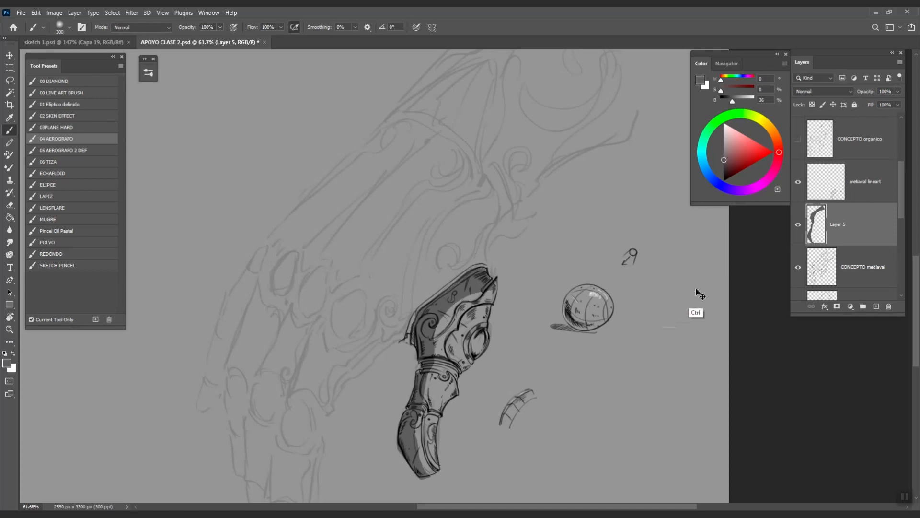
{"action": "mouse_move", "coordinate": [860, 219]}
{"action": "left_mouse_down"}
{"action": "mouse_move", "coordinate": [862, 194]}
{"action": "mouse_move", "coordinate": [859, 233]}
{"action": "left_mouse_up"}
{"action": "left_click_drag", "start_coordinate": [494, 353], "coordinate": [500, 348]}
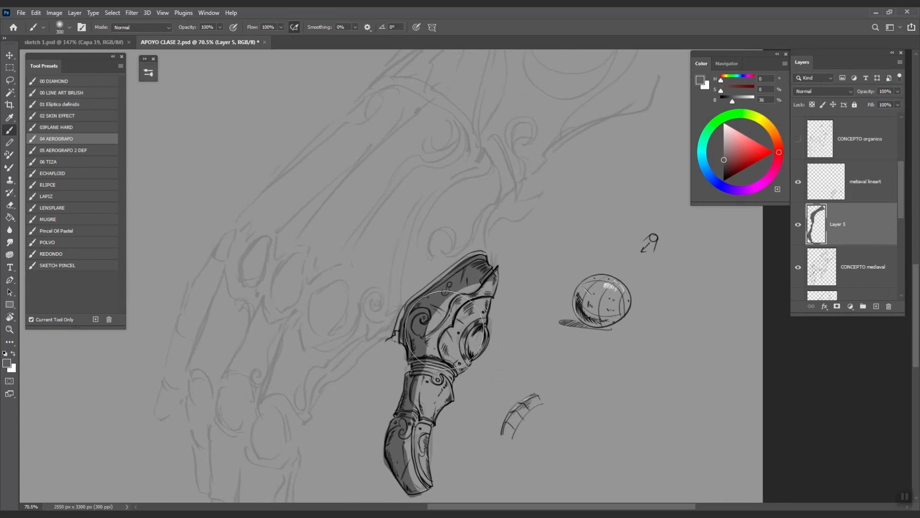
- Erase light streaks from the shading on the lower swirl and wrist band as highlights
{"action": "key", "text": "e"}
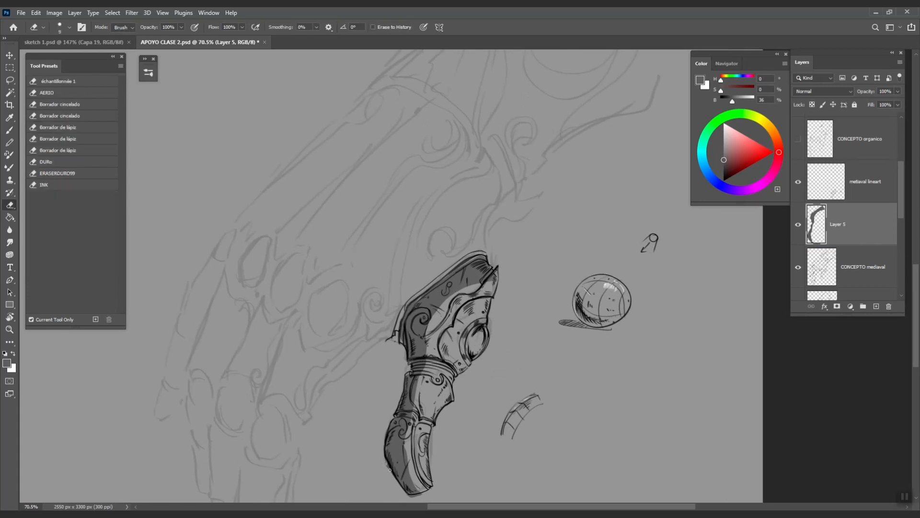
{"action": "mouse_move", "coordinate": [412, 461]}
{"action": "left_mouse_down"}
{"action": "mouse_move", "coordinate": [415, 405]}
{"action": "mouse_move", "coordinate": [444, 410]}
{"action": "left_mouse_up"}
{"action": "left_click_drag", "start_coordinate": [393, 423], "coordinate": [405, 389]}
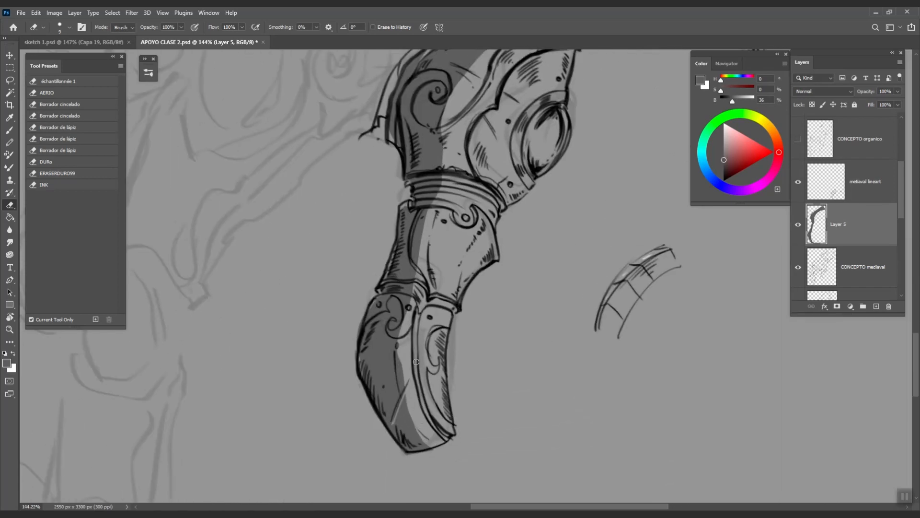
{"action": "left_click_drag", "start_coordinate": [392, 322], "coordinate": [393, 331]}
{"action": "key", "text": "ctrl+z"}
{"action": "mouse_move", "coordinate": [405, 297]}
{"action": "left_mouse_down"}
{"action": "mouse_move", "coordinate": [376, 299]}
{"action": "mouse_move", "coordinate": [421, 303]}
{"action": "mouse_move", "coordinate": [430, 278]}
{"action": "mouse_move", "coordinate": [386, 278]}
{"action": "left_mouse_up"}
{"action": "scroll", "coordinate": [439, 182], "scroll_direction": "up", "scroll_amount": 3}
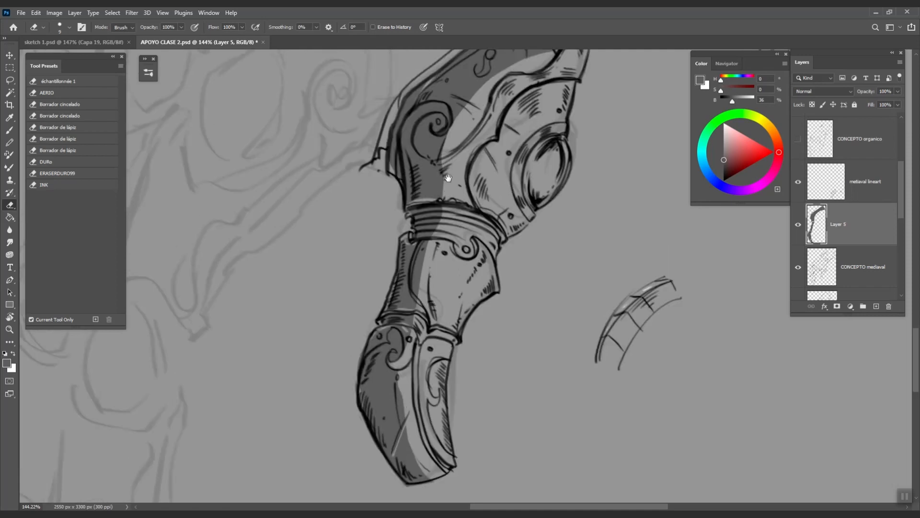
- Add dark hatching strokes on the armour with the 03PLANE HARD brush at size 70
{"action": "scroll", "coordinate": [524, 285], "scroll_direction": "down", "scroll_amount": 5}
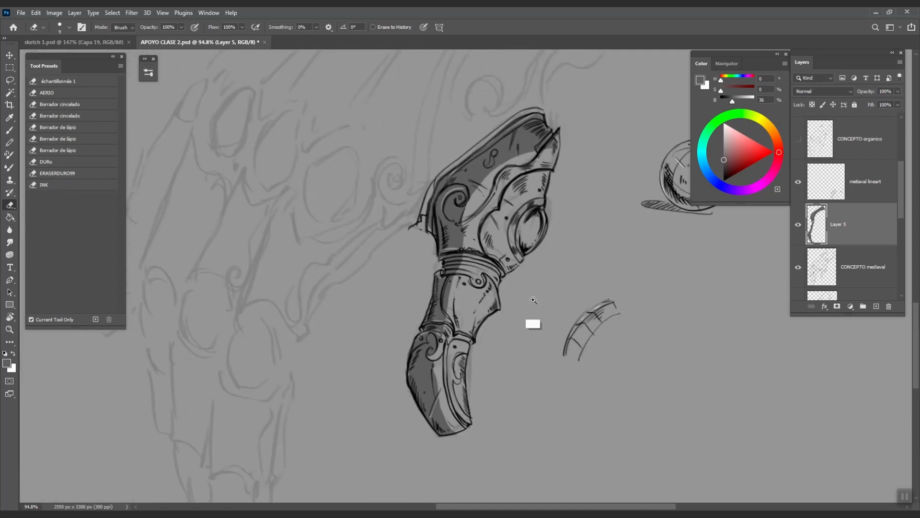
{"action": "key", "text": "b"}
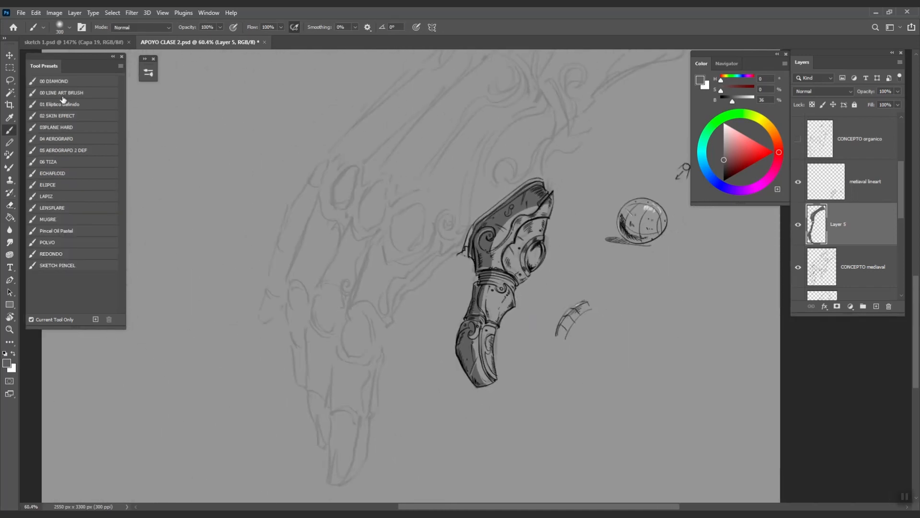
{"action": "left_click", "coordinate": [64, 127]}
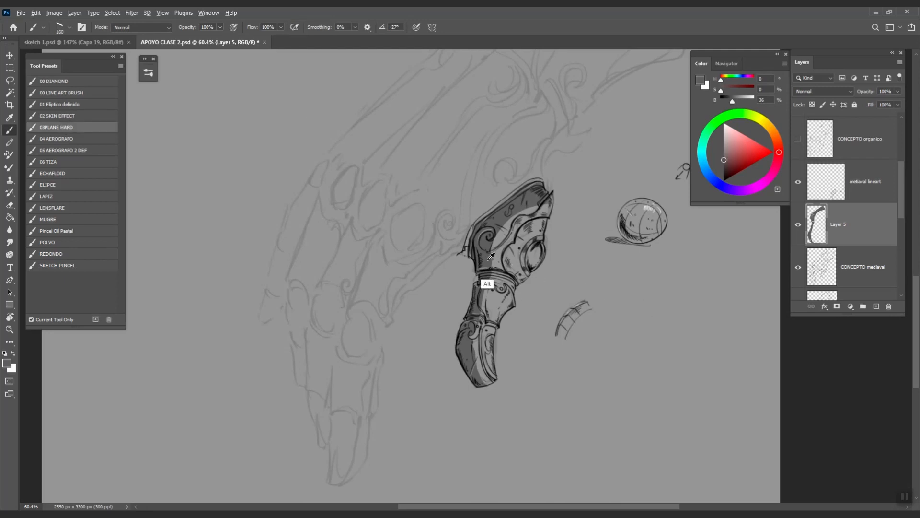
{"action": "key", "text": "bracketleft"}
{"action": "key", "text": "bracketleft"}
{"action": "key", "text": "bracketleft"}
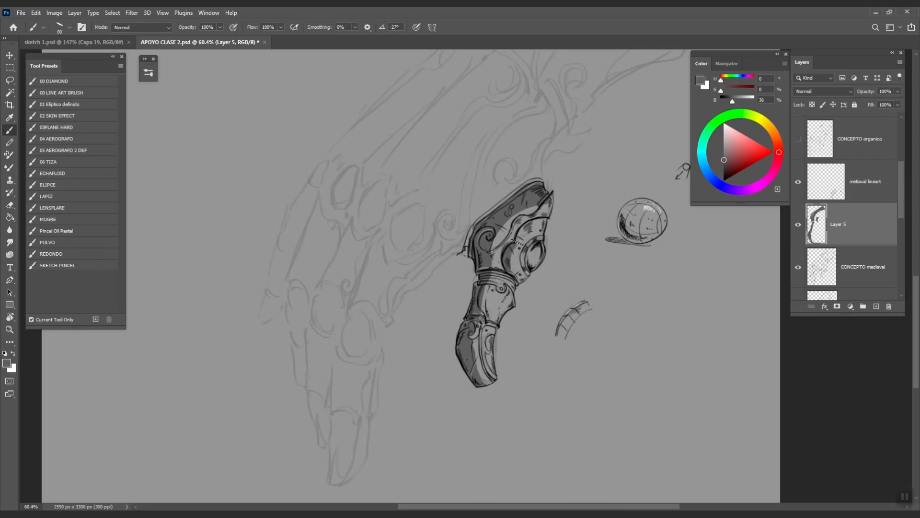
{"action": "key", "text": "bracketleft"}
{"action": "key", "text": "bracketleft"}
{"action": "mouse_move", "coordinate": [528, 218]}
{"action": "left_mouse_down"}
{"action": "mouse_move", "coordinate": [544, 225]}
{"action": "mouse_move", "coordinate": [497, 324]}
{"action": "mouse_move", "coordinate": [493, 383]}
{"action": "mouse_move", "coordinate": [482, 385]}
{"action": "left_mouse_up"}
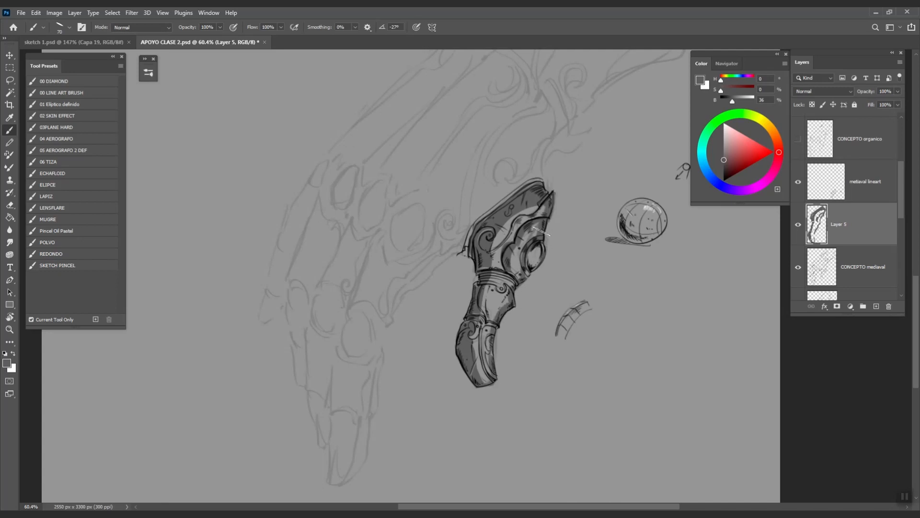
- Lighten the dark shading below the shoulder plate with a size-30 eraser
{"action": "key", "text": "e"}
{"action": "key", "text": "bracketright"}
{"action": "key", "text": "bracketright"}
{"action": "key", "text": "bracketright"}
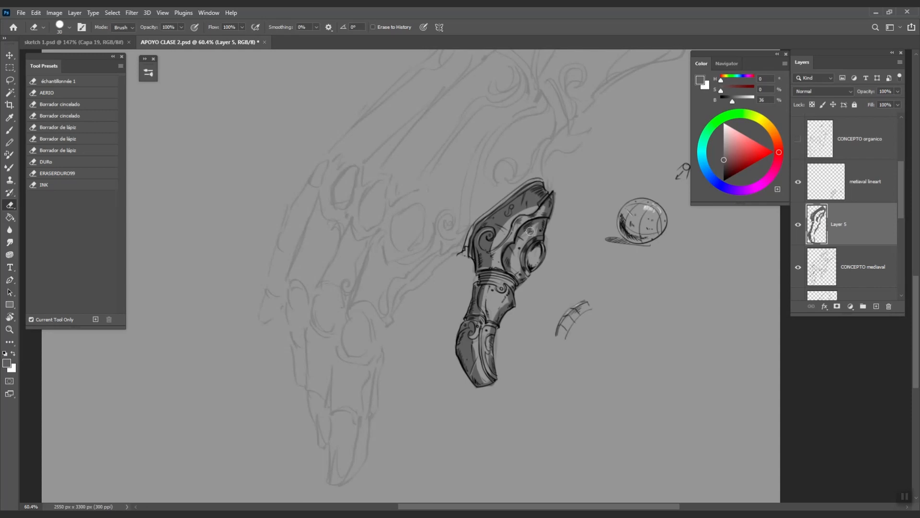
{"action": "left_click_drag", "start_coordinate": [513, 256], "coordinate": [516, 271]}
{"action": "key", "text": "b"}
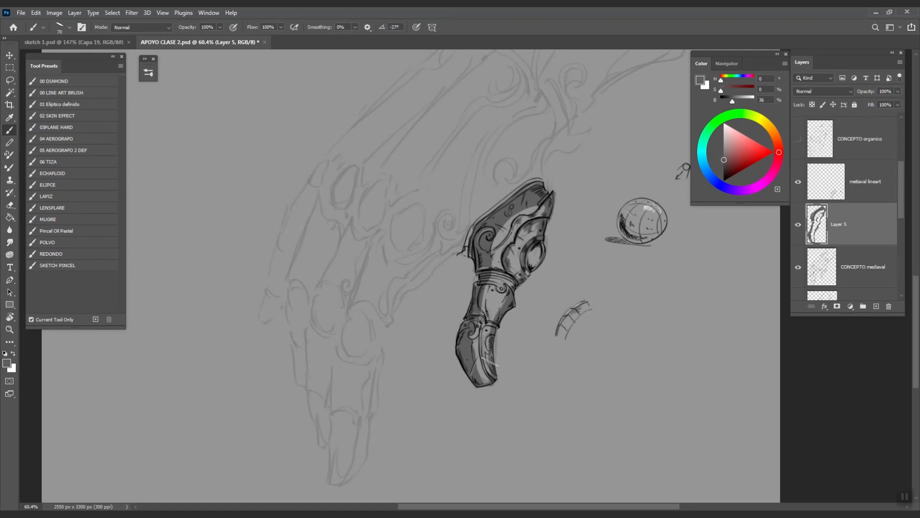
{"action": "key", "text": "e"}
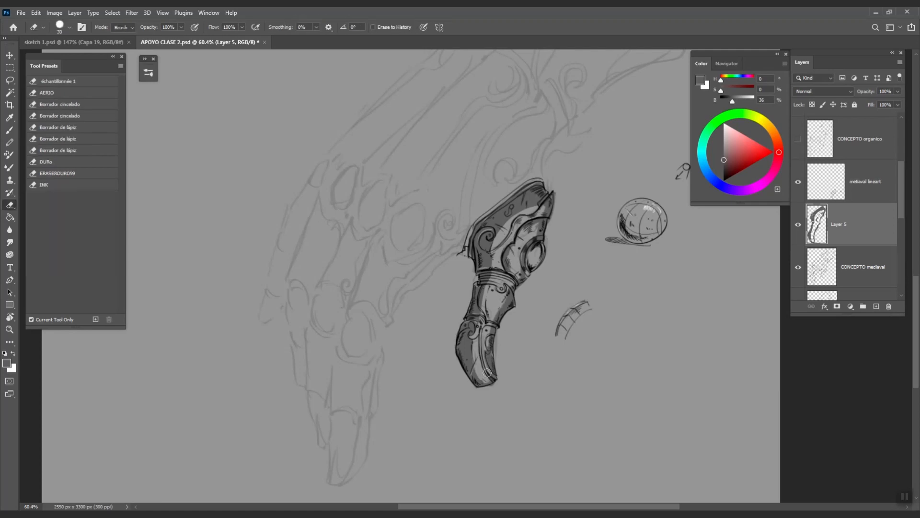
{"action": "key", "text": "b"}
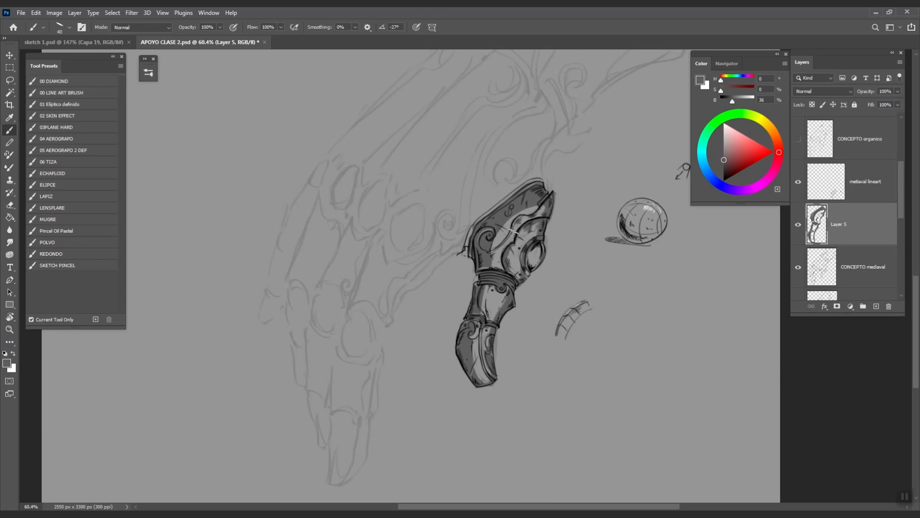
{"action": "key", "text": "e"}
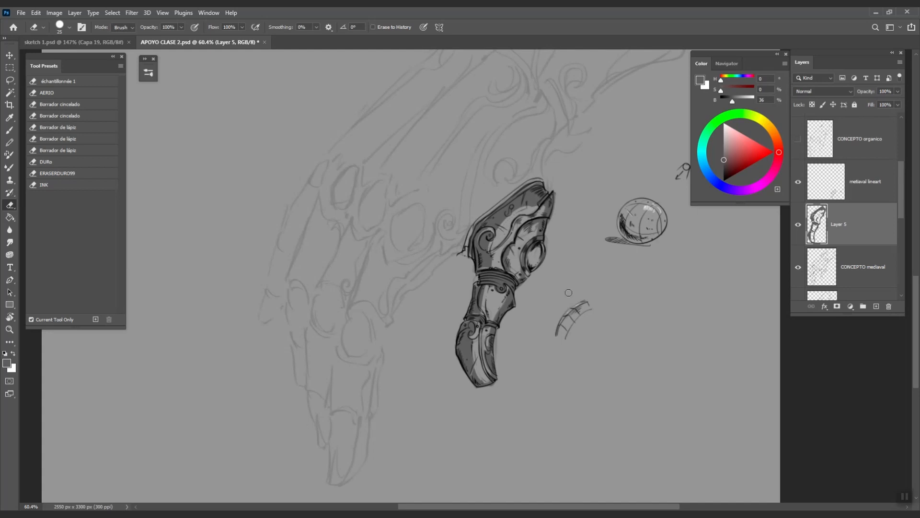
{"action": "key", "text": "b"}
- Lighten the painting colour, then switch to white for thin highlight strokes on the fingertip
{"action": "left_click_drag", "start_coordinate": [725, 160], "coordinate": [724, 141]}
{"action": "left_click_drag", "start_coordinate": [482, 376], "coordinate": [577, 284]}
{"action": "key", "text": "ctrl+z"}
{"action": "left_click_drag", "start_coordinate": [725, 137], "coordinate": [724, 128]}
{"action": "key", "text": "x"}
{"action": "mouse_move", "coordinate": [438, 371]}
{"action": "left_mouse_down"}
{"action": "mouse_move", "coordinate": [447, 404]}
{"action": "mouse_move", "coordinate": [447, 366]}
{"action": "left_mouse_up"}
{"action": "key", "text": "ctrl+z"}
{"action": "key", "text": "["}
{"action": "key", "text": "["}
- Paint white highlights down the fingertip plate toward the claw tip and along the middle plate
{"action": "left_click_drag", "start_coordinate": [452, 303], "coordinate": [446, 359]}
{"action": "key", "text": "ctrl+z"}
{"action": "left_click_drag", "start_coordinate": [445, 318], "coordinate": [448, 367]}
{"action": "key", "text": "ctrl+z"}
{"action": "left_click_drag", "start_coordinate": [450, 322], "coordinate": [447, 377]}
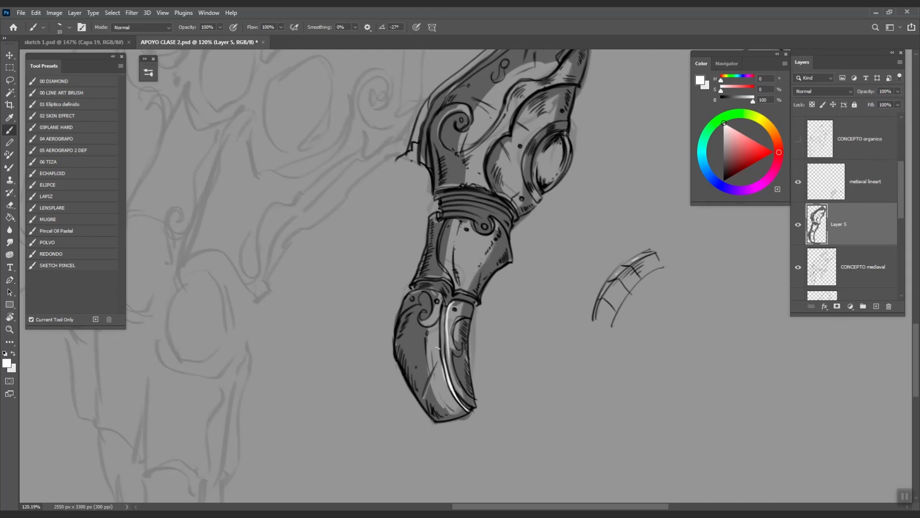
{"action": "mouse_move", "coordinate": [472, 243]}
{"action": "left_mouse_down"}
{"action": "mouse_move", "coordinate": [458, 273]}
{"action": "mouse_move", "coordinate": [466, 248]}
{"action": "mouse_move", "coordinate": [449, 275]}
{"action": "left_mouse_up"}
- Rotate the view about 38° to try highlights on the curved lower plate edges, then restore it upright
{"action": "left_click_drag", "start_coordinate": [509, 179], "coordinate": [493, 271]}
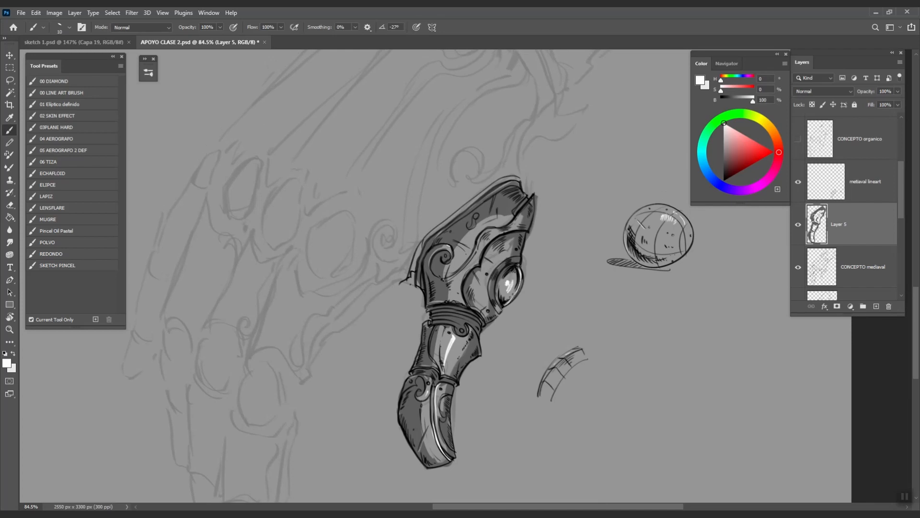
{"action": "left_click_drag", "start_coordinate": [650, 337], "coordinate": [592, 358]}
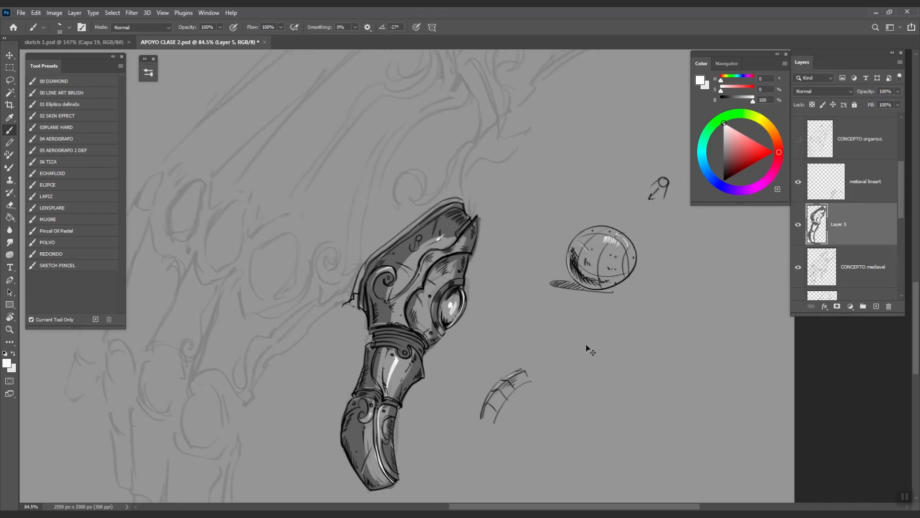
{"action": "mouse_move", "coordinate": [514, 308]}
{"action": "left_mouse_down"}
{"action": "mouse_move", "coordinate": [535, 330]}
{"action": "mouse_move", "coordinate": [512, 298]}
{"action": "left_mouse_up"}
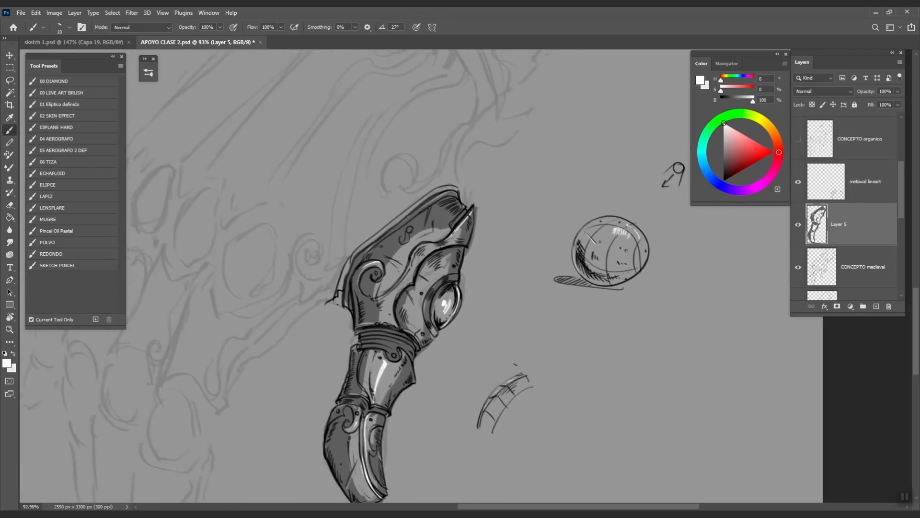
{"action": "key", "text": "r"}
{"action": "left_click_drag", "start_coordinate": [514, 366], "coordinate": [557, 315]}
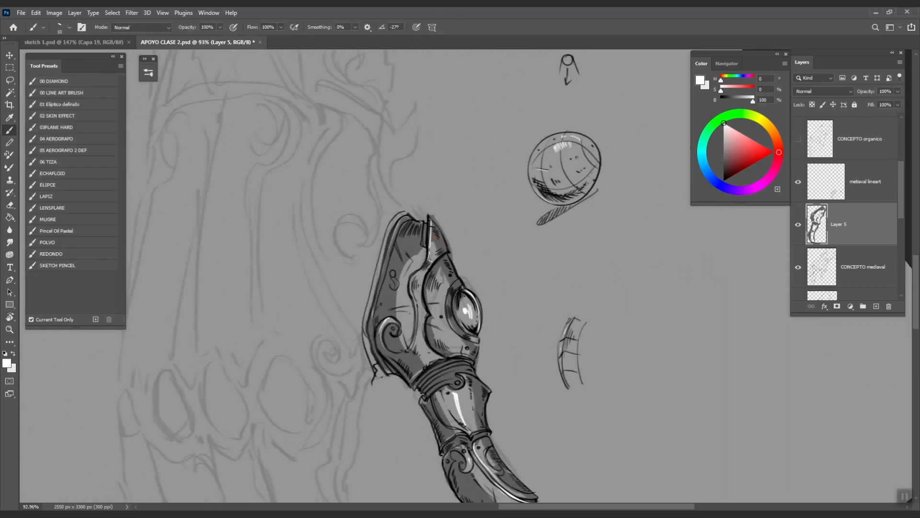
{"action": "left_click_drag", "start_coordinate": [416, 303], "coordinate": [408, 355]}
{"action": "key", "text": "ctrl+z"}
{"action": "mouse_move", "coordinate": [431, 350]}
{"action": "left_mouse_down"}
{"action": "mouse_move", "coordinate": [431, 315]}
{"action": "mouse_move", "coordinate": [424, 319]}
{"action": "mouse_move", "coordinate": [422, 279]}
{"action": "left_mouse_up"}
{"action": "key", "text": "ctrl+z"}
{"action": "key", "text": "r"}
{"action": "left_click_drag", "start_coordinate": [445, 251], "coordinate": [457, 245]}
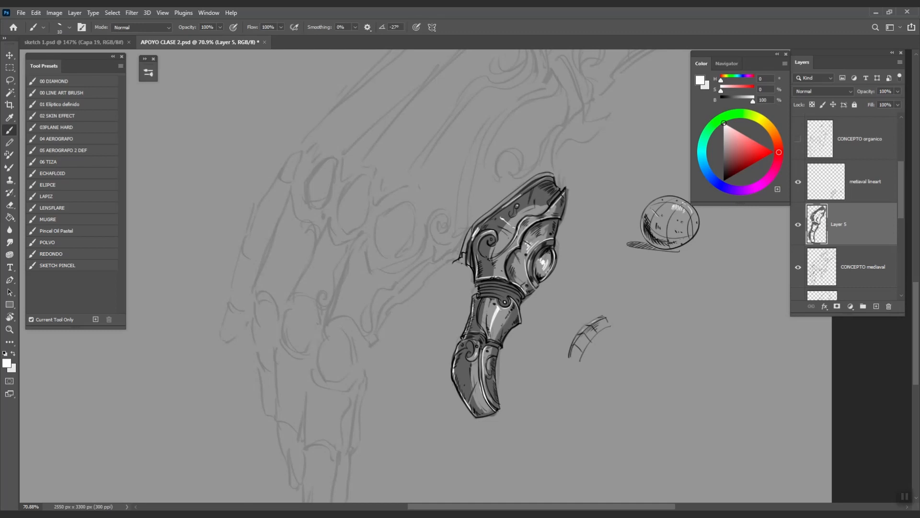
- Remove the stray white mark near the sphere and set up the 00 DIAMOND brush in black
{"action": "key", "text": "ctrl+z"}
{"action": "left_click", "coordinate": [58, 82]}
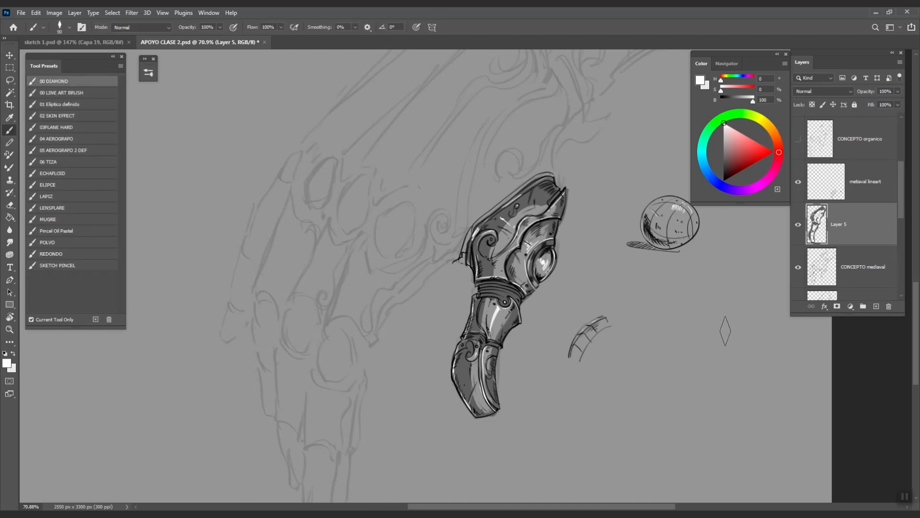
{"action": "key", "text": "d"}
{"action": "key", "text": "x"}
{"action": "key", "text": "x"}
{"action": "key", "text": "bracketleft"}
{"action": "key", "text": "bracketleft"}
{"action": "key", "text": "bracketleft"}
{"action": "key", "text": "bracketleft"}
{"action": "key", "text": "bracketleft"}
{"action": "key", "text": "bracketleft"}
{"action": "key", "text": "bracketleft"}
- Paint dark shading on the wrist ring band and the plate around the round gem, then sample a mid grey
{"action": "mouse_move", "coordinate": [463, 350]}
{"action": "left_mouse_down"}
{"action": "mouse_move", "coordinate": [471, 406]}
{"action": "mouse_move", "coordinate": [476, 354]}
{"action": "left_mouse_up"}
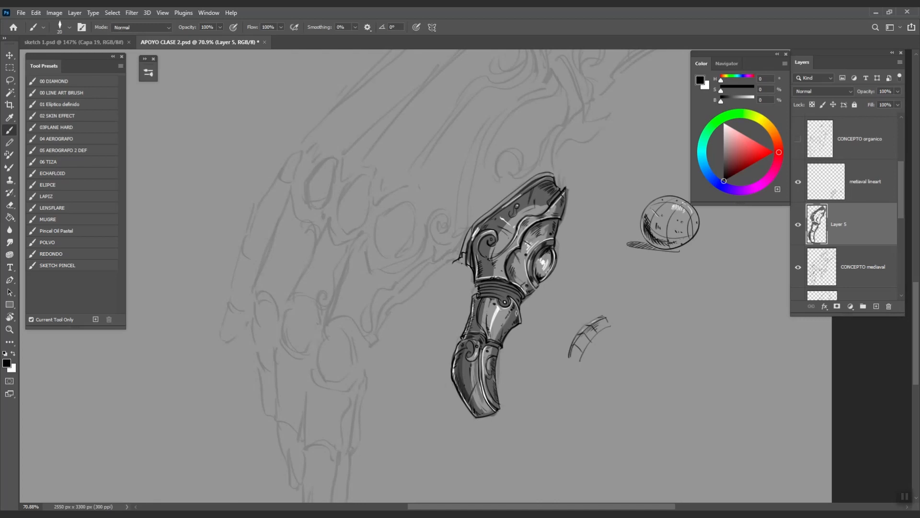
{"action": "mouse_move", "coordinate": [514, 290]}
{"action": "left_mouse_down"}
{"action": "mouse_move", "coordinate": [489, 285]}
{"action": "mouse_move", "coordinate": [508, 296]}
{"action": "left_mouse_up"}
{"action": "left_click_drag", "start_coordinate": [557, 236], "coordinate": [543, 240]}
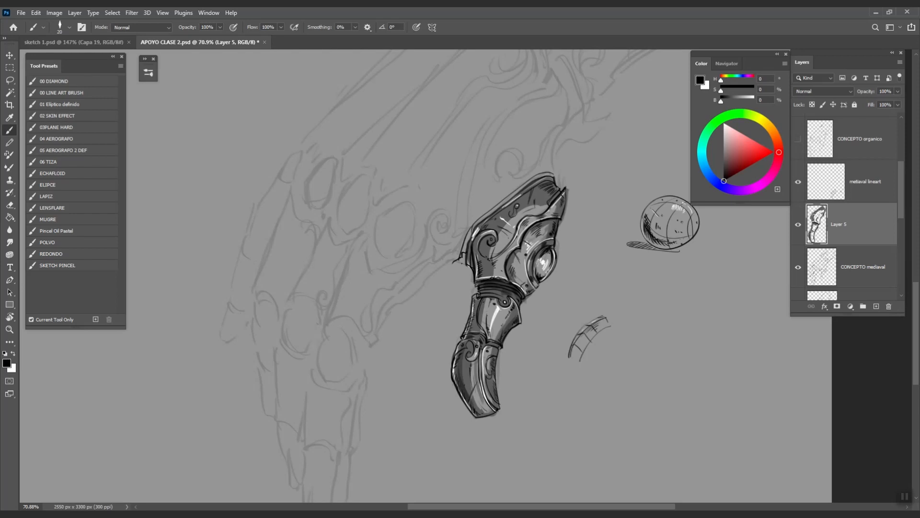
{"action": "mouse_move", "coordinate": [526, 293]}
{"action": "left_mouse_down"}
{"action": "mouse_move", "coordinate": [513, 279]}
{"action": "mouse_move", "coordinate": [518, 248]}
{"action": "mouse_move", "coordinate": [498, 249]}
{"action": "mouse_move", "coordinate": [489, 268]}
{"action": "mouse_move", "coordinate": [484, 259]}
{"action": "left_mouse_up"}
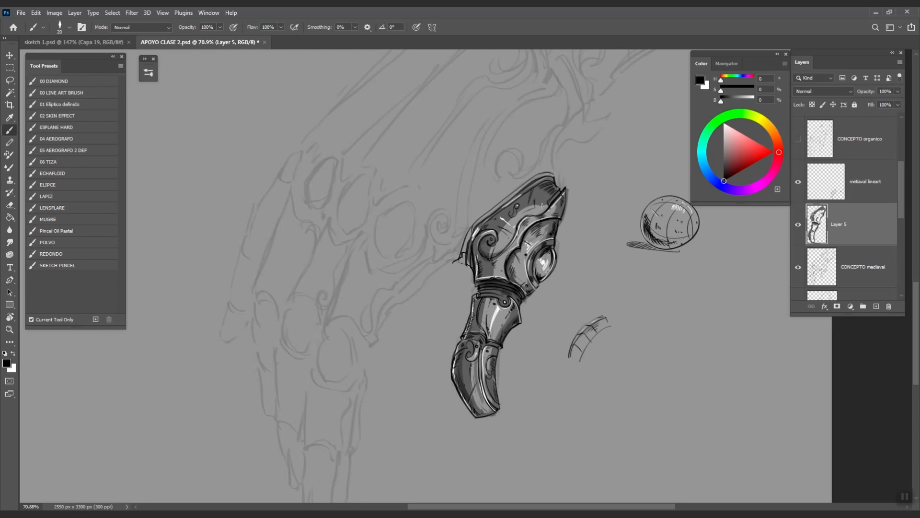
{"action": "left_click_drag", "start_coordinate": [544, 182], "coordinate": [480, 241]}
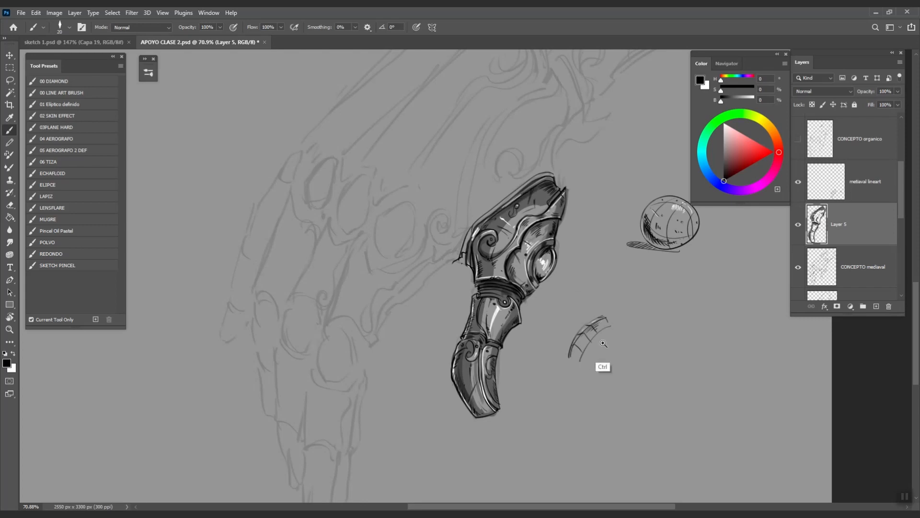
{"action": "left_click_drag", "start_coordinate": [604, 344], "coordinate": [594, 346]}
{"action": "left_click", "coordinate": [521, 314], "text": "alt"}
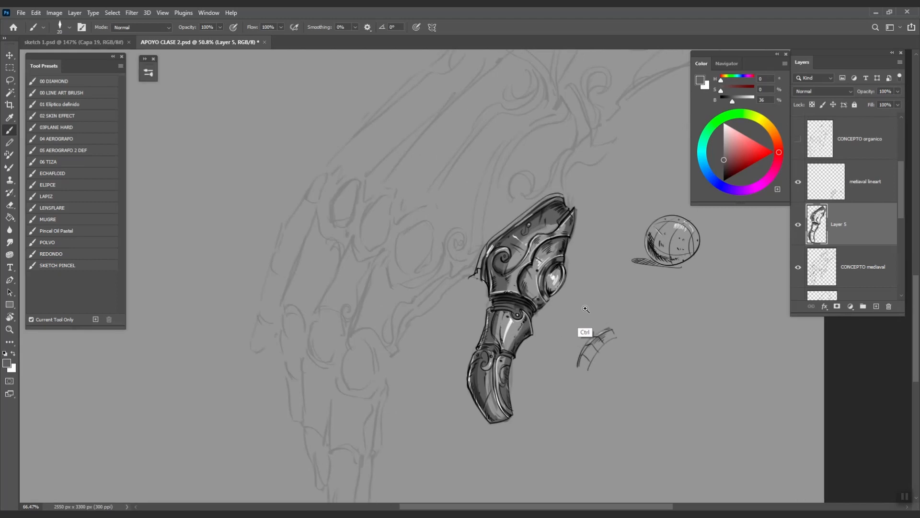
{"action": "scroll", "coordinate": [618, 339], "scroll_direction": "up", "scroll_amount": 2}
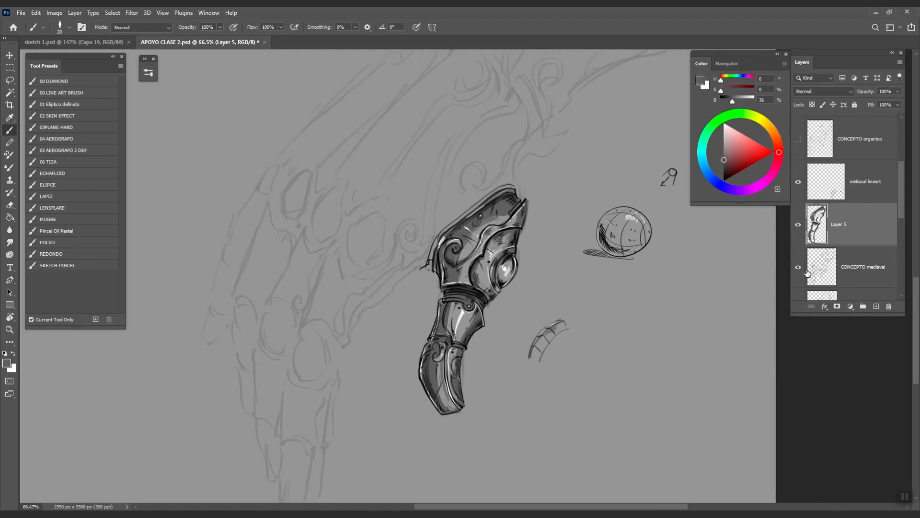
- Drop the CONCEPTO mediaval layer's opacity to 5%, then reselect Layer 5
{"action": "left_click_drag", "start_coordinate": [898, 198], "coordinate": [899, 218]}
{"action": "left_click", "coordinate": [890, 194]}
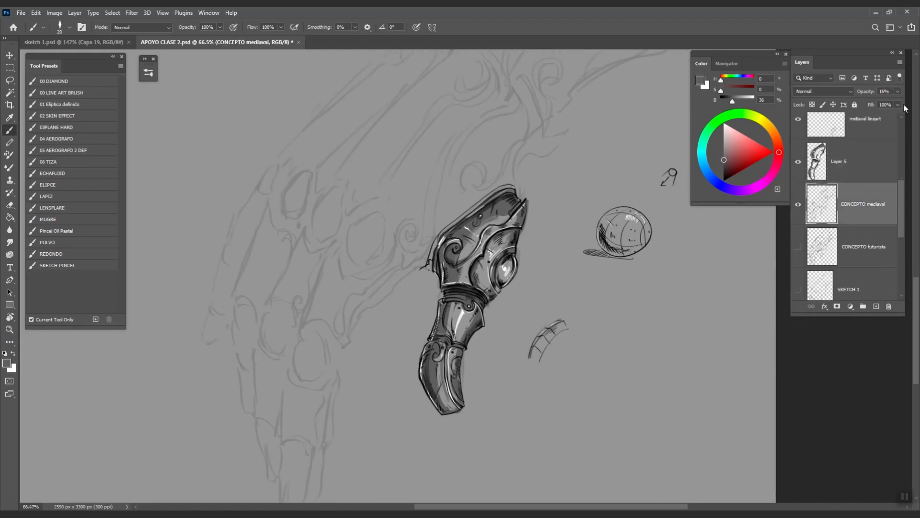
{"action": "left_click_drag", "start_coordinate": [896, 101], "coordinate": [908, 103]}
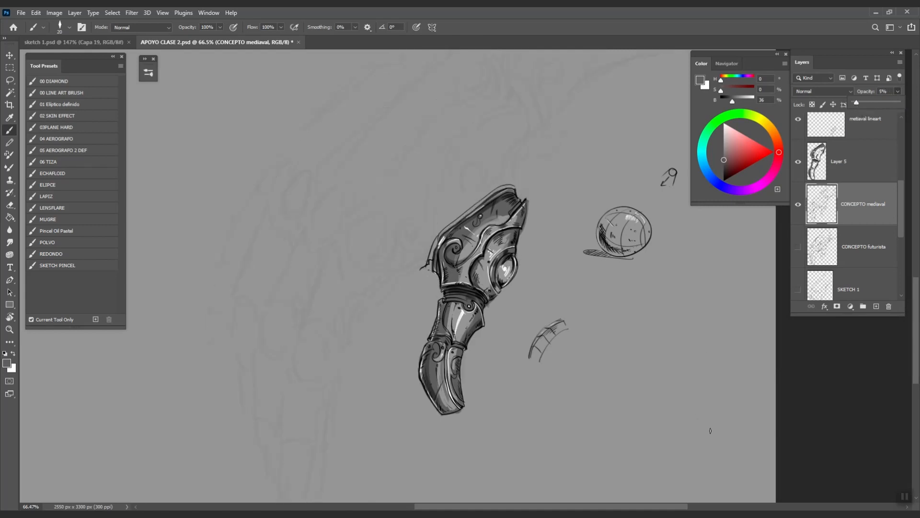
{"action": "scroll", "coordinate": [561, 390], "scroll_direction": "up", "scroll_amount": 2}
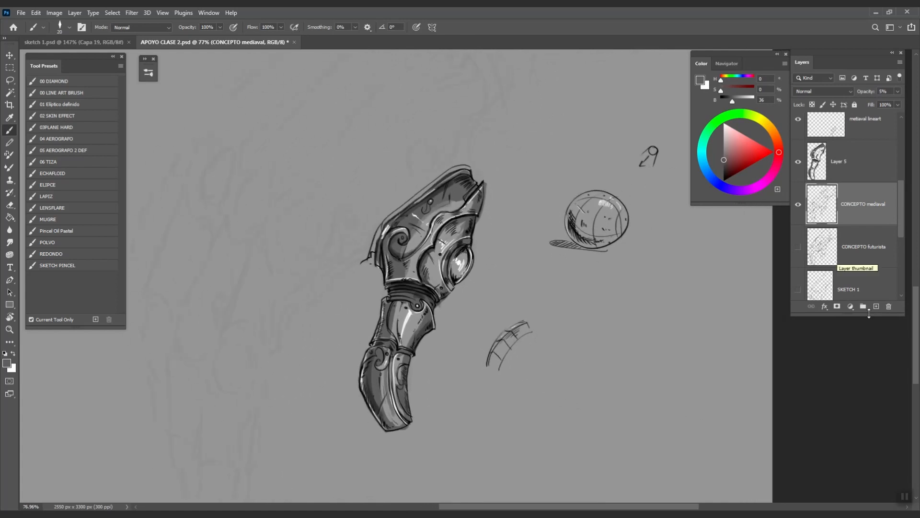
{"action": "left_click", "coordinate": [870, 179]}
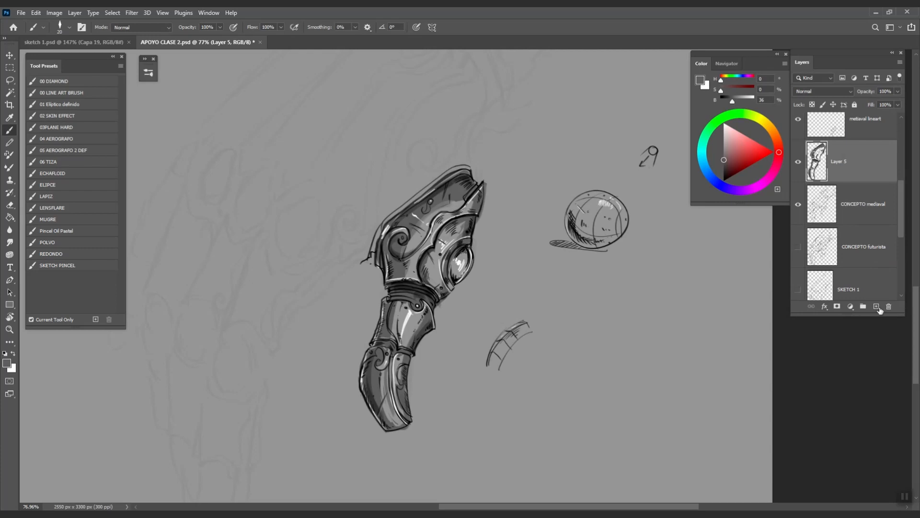
- On a new Layer 6, lasso the lower arm plates and fill them with dark red
{"action": "left_click", "coordinate": [876, 307]}
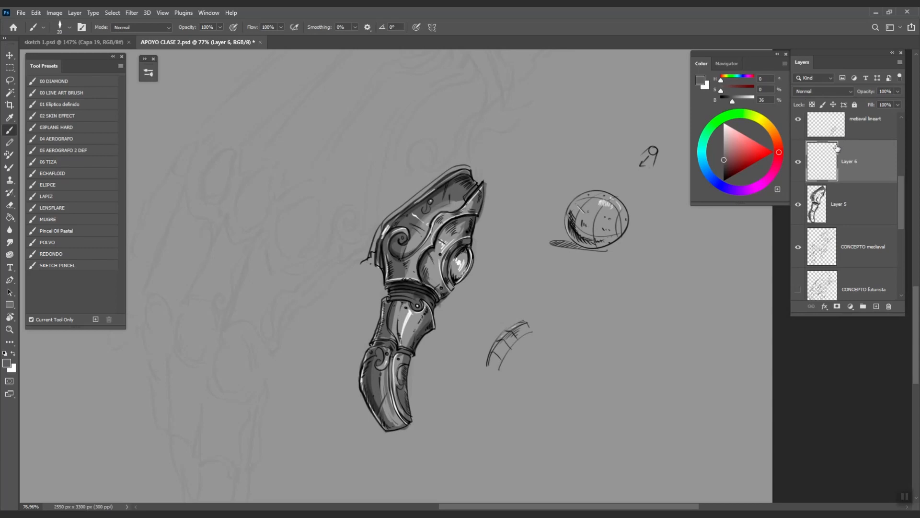
{"action": "key", "text": "l"}
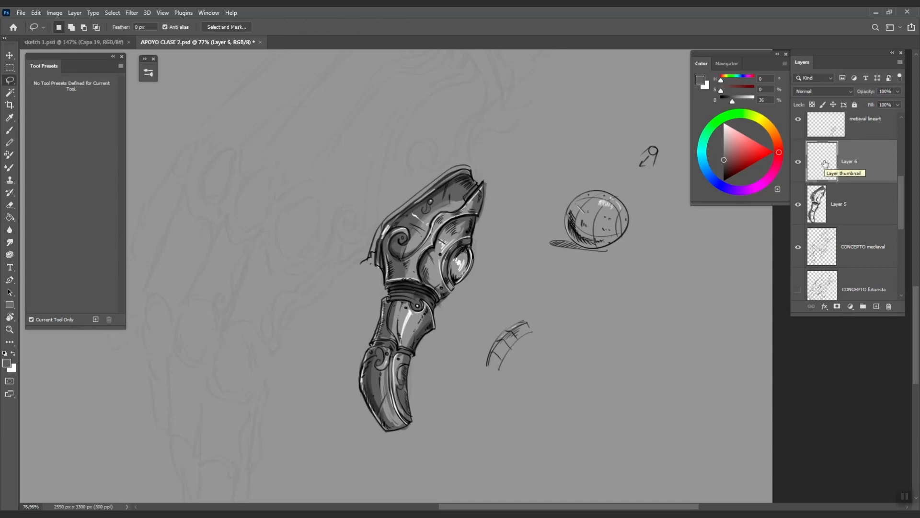
{"action": "mouse_move", "coordinate": [372, 344]}
{"action": "left_mouse_down"}
{"action": "mouse_move", "coordinate": [363, 383]}
{"action": "mouse_move", "coordinate": [391, 433]}
{"action": "mouse_move", "coordinate": [412, 423]}
{"action": "mouse_move", "coordinate": [411, 359]}
{"action": "left_mouse_up"}
{"action": "mouse_move", "coordinate": [437, 317]}
{"action": "left_mouse_down"}
{"action": "mouse_move", "coordinate": [387, 303]}
{"action": "mouse_move", "coordinate": [375, 338]}
{"action": "left_mouse_up"}
{"action": "left_click_drag", "start_coordinate": [744, 166], "coordinate": [742, 170]}
{"action": "key", "text": "g"}
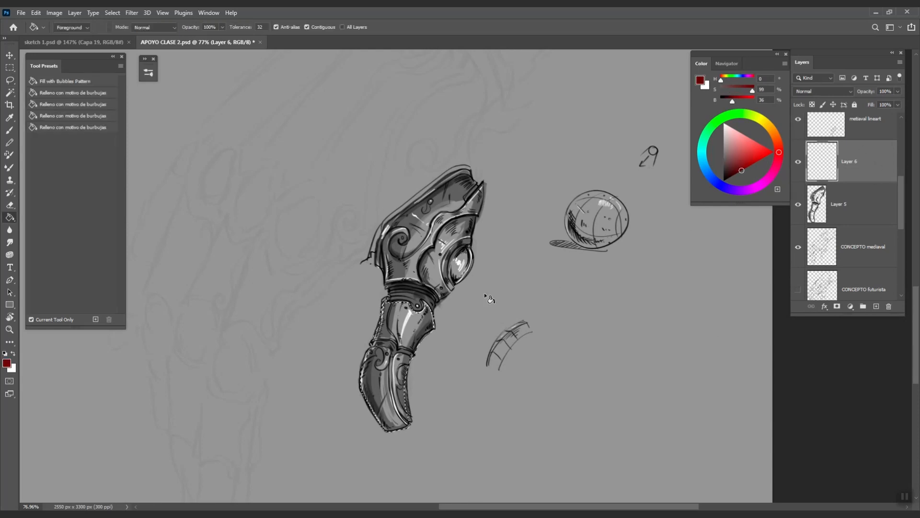
{"action": "left_click", "coordinate": [405, 324]}
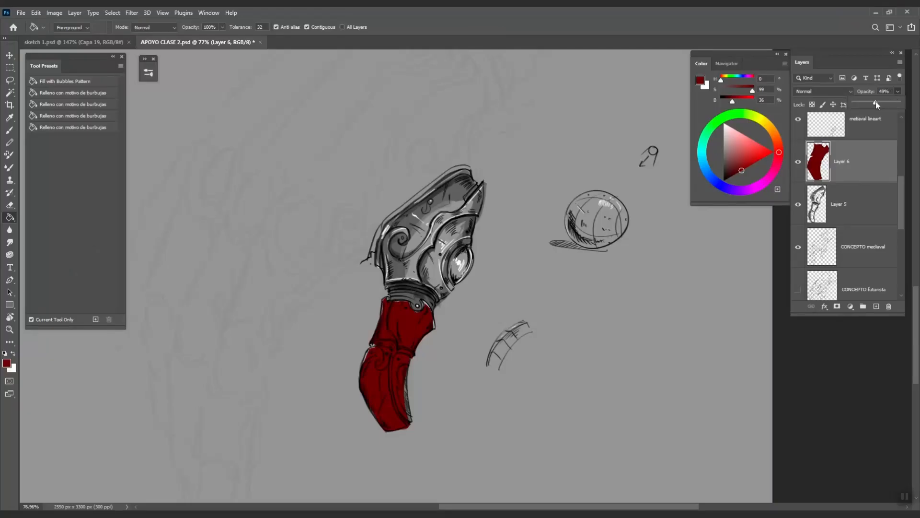
- Set the red layer to Multiply at 62% opacity and hide it
{"action": "left_click_drag", "start_coordinate": [875, 102], "coordinate": [873, 101]}
{"action": "left_click", "coordinate": [823, 92]}
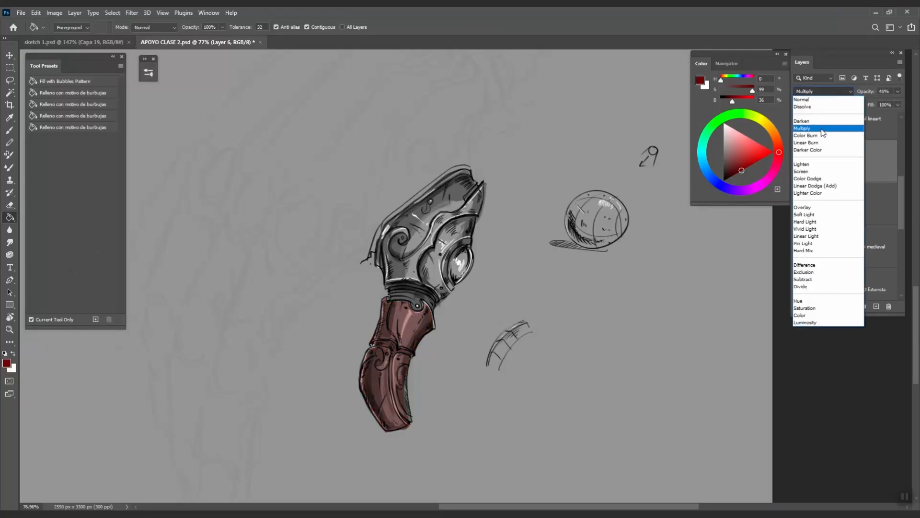
{"action": "left_click", "coordinate": [815, 124]}
{"action": "left_click_drag", "start_coordinate": [886, 100], "coordinate": [881, 100]}
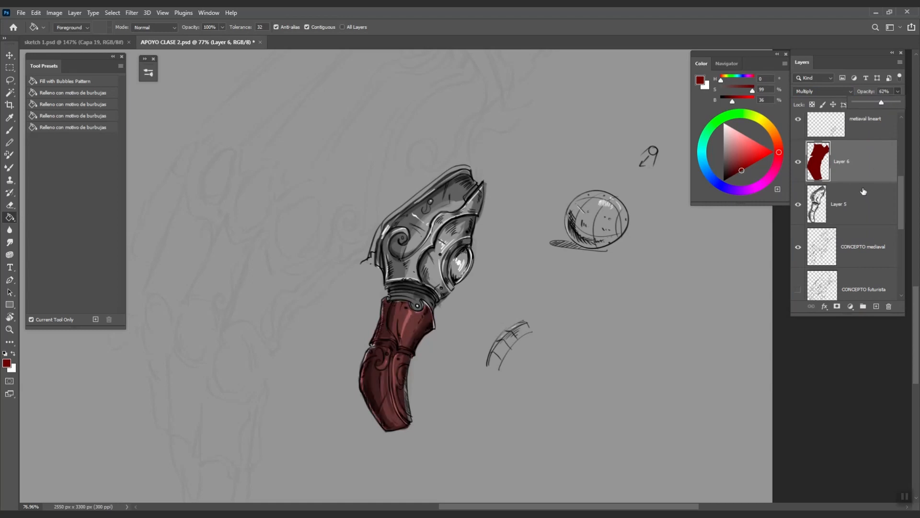
{"action": "left_click", "coordinate": [798, 162]}
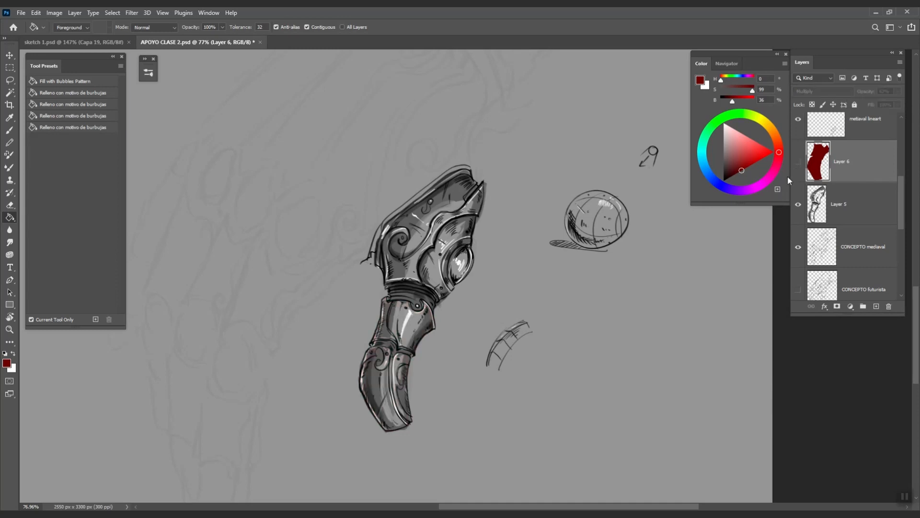